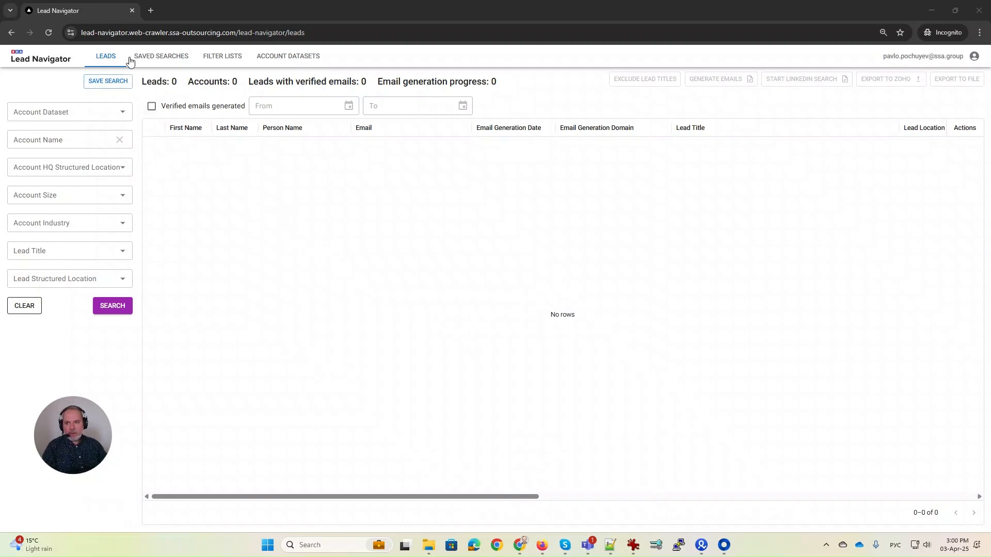
Filter the lead search to accounts headquartered in Germany.
{"action": "left_click", "coordinate": [106, 62]}
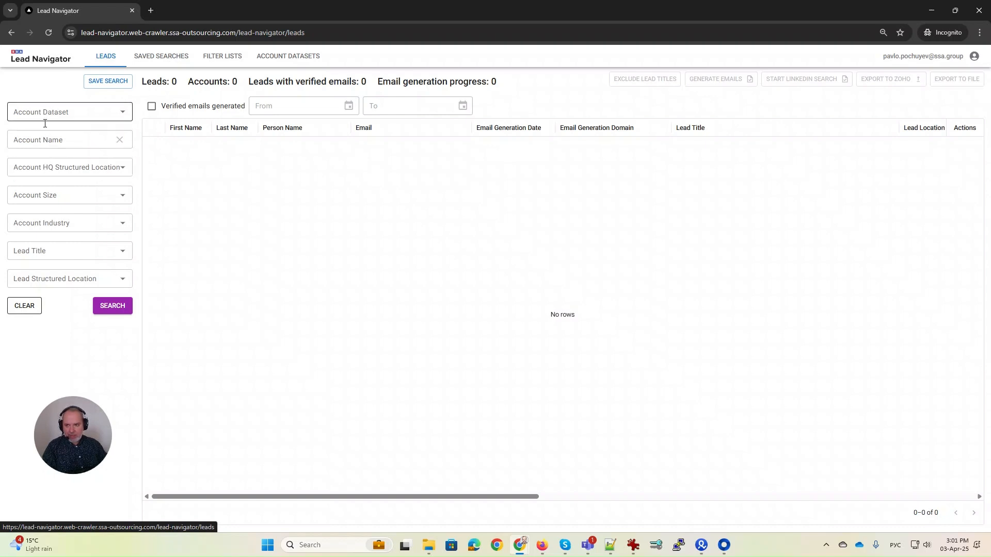
{"action": "left_click", "coordinate": [41, 165]}
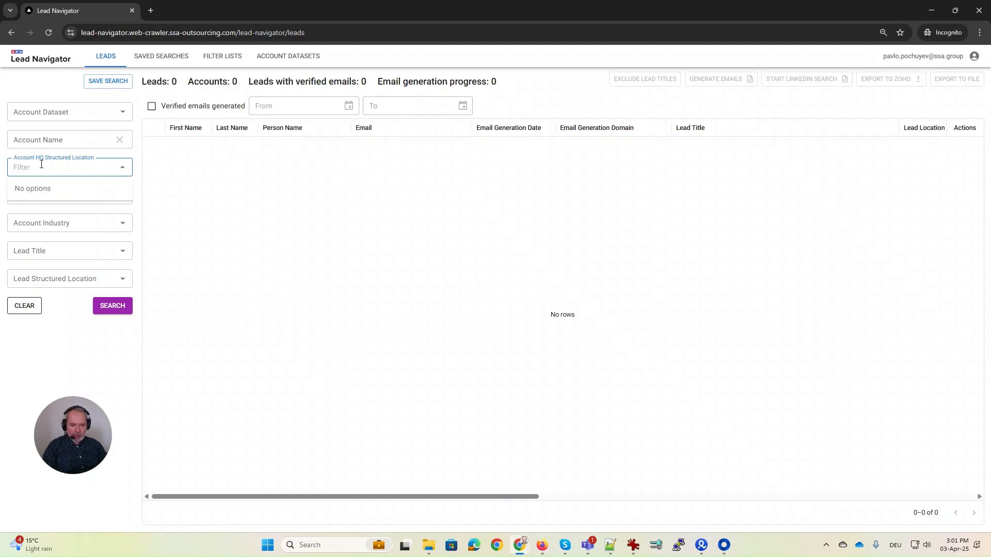
{"action": "key", "text": "alt+shift"}
{"action": "type", "text": "Germ"}
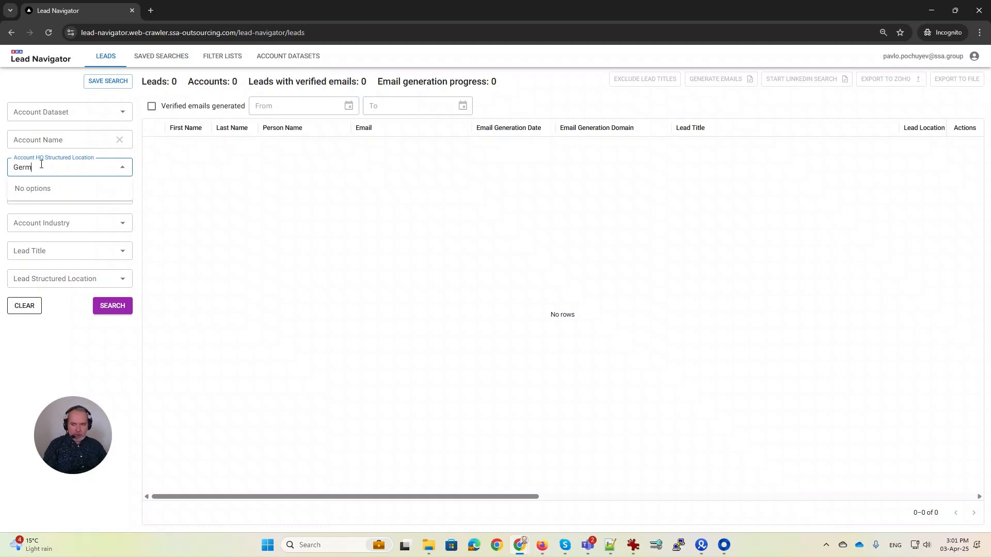
{"action": "type", "text": "an"}
{"action": "left_click", "coordinate": [27, 188]}
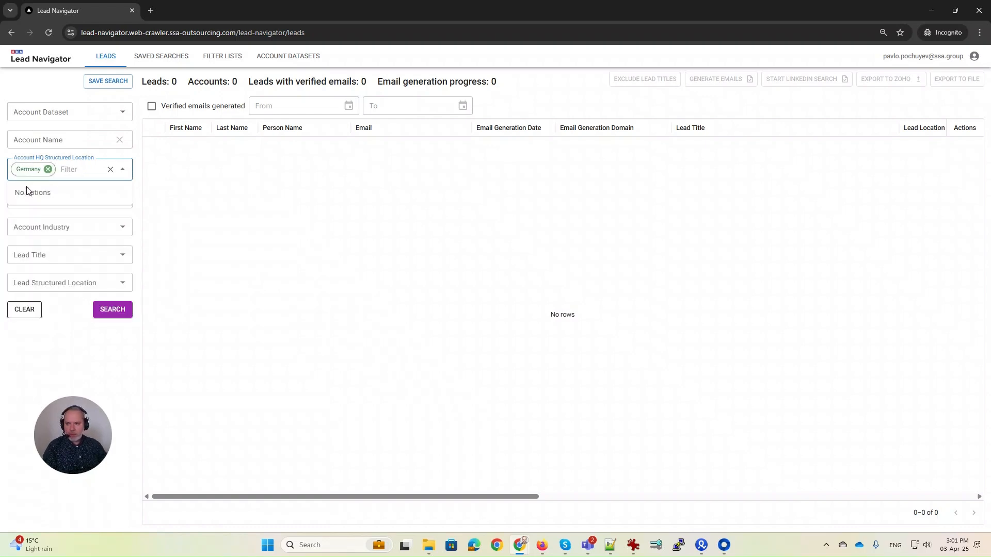
Limit account size to companies with 10,001+ employees.
{"action": "left_click", "coordinate": [44, 199]}
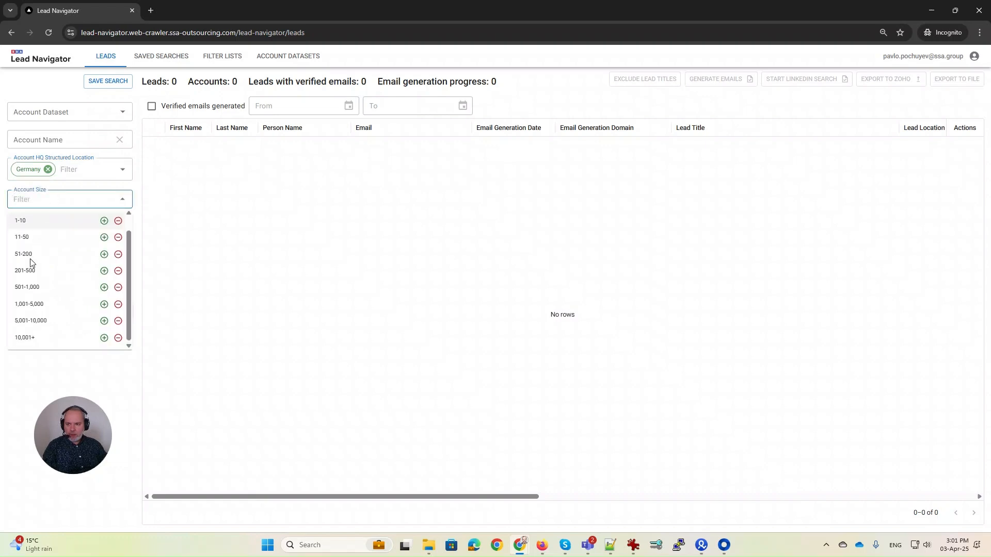
{"action": "left_click", "coordinate": [20, 338]}
{"action": "left_click", "coordinate": [249, 228]}
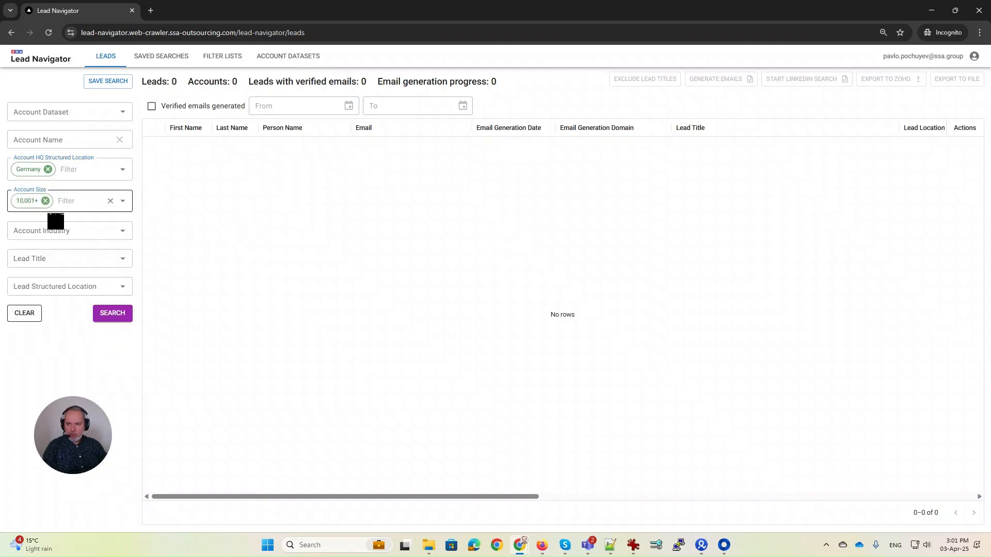
Add the Motor Vehicle Manufacturing industry filter and run the search.
{"action": "left_click", "coordinate": [41, 235]}
{"action": "type", "text": "Motor"}
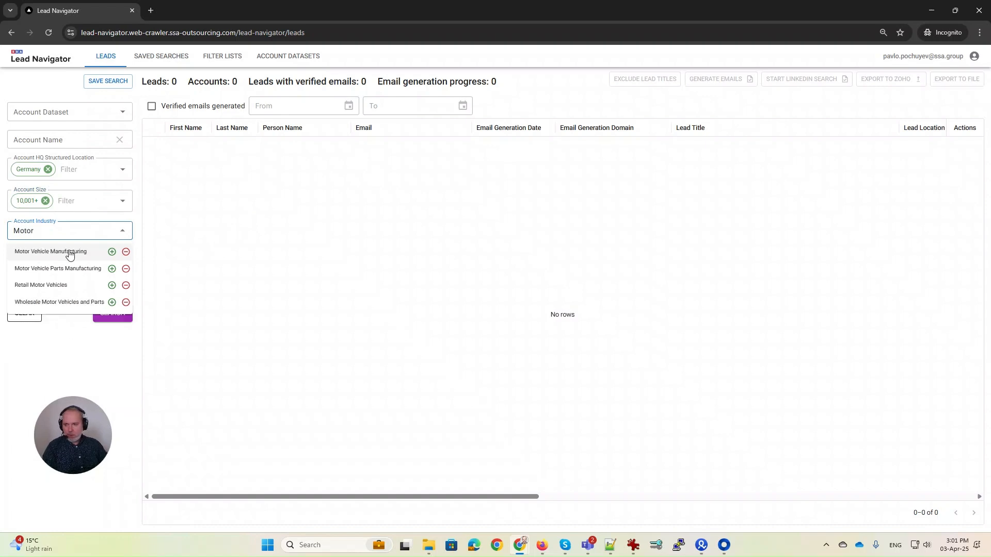
{"action": "left_click", "coordinate": [42, 253]}
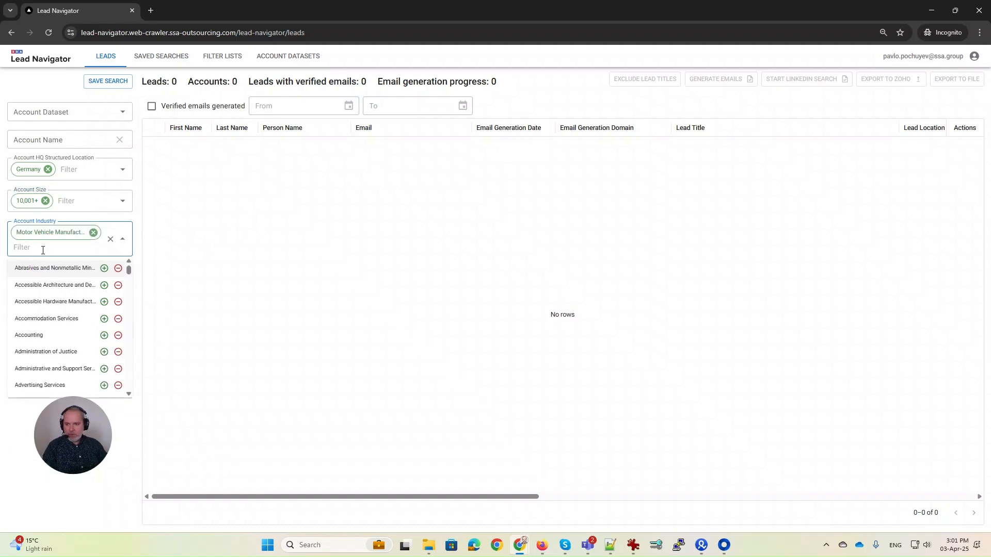
{"action": "left_click", "coordinate": [194, 235]}
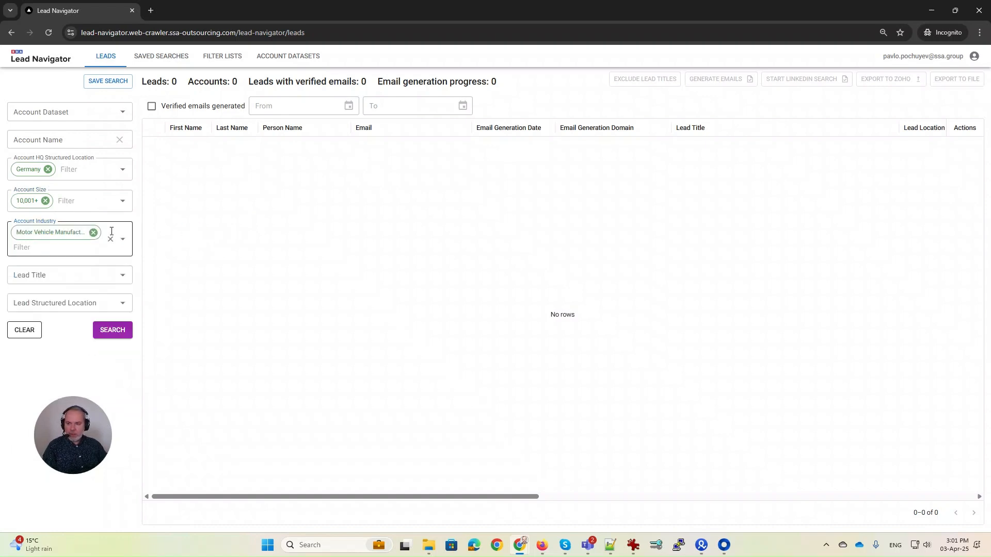
{"action": "left_click", "coordinate": [110, 332]}
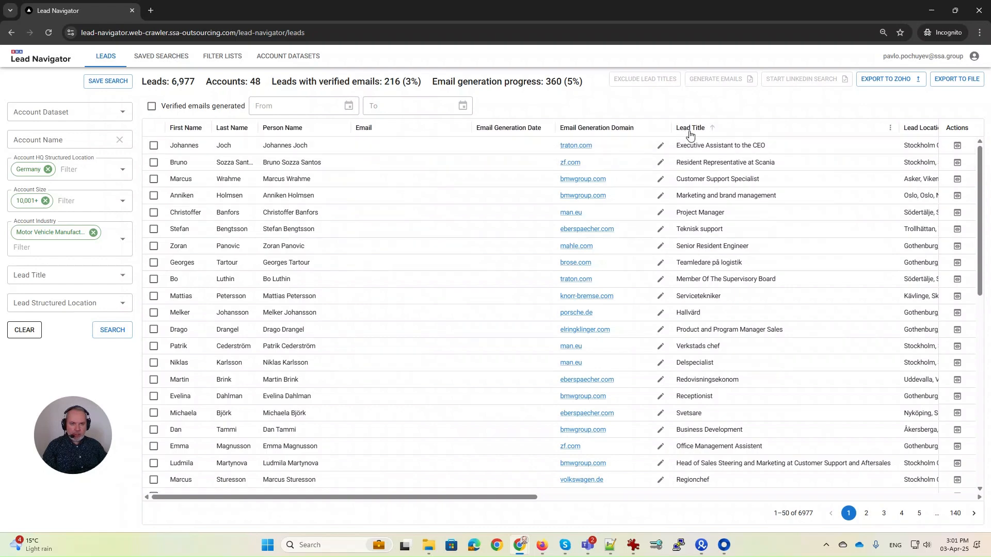
{"action": "left_click_drag", "start_coordinate": [510, 497], "coordinate": [793, 491]}
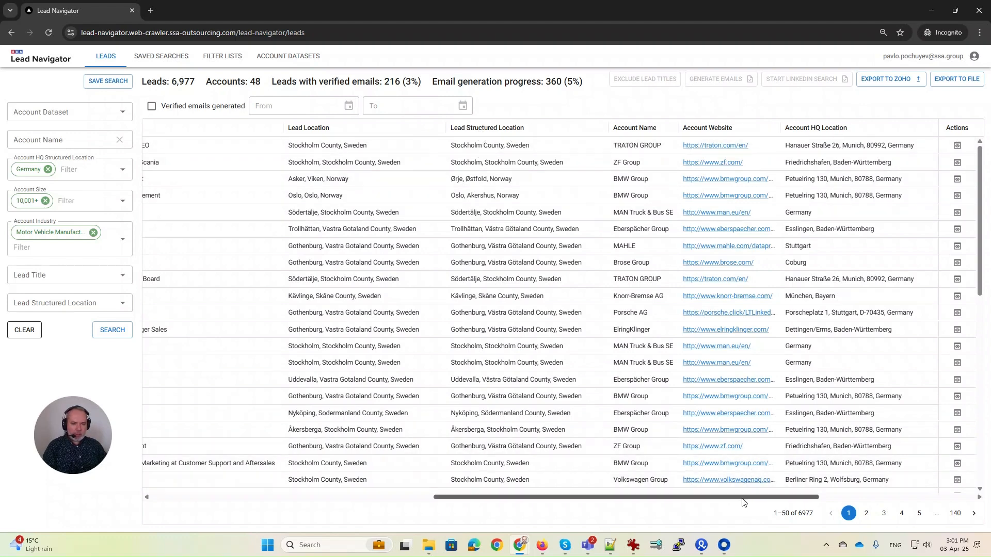
{"action": "left_click_drag", "start_coordinate": [742, 503], "coordinate": [901, 496]}
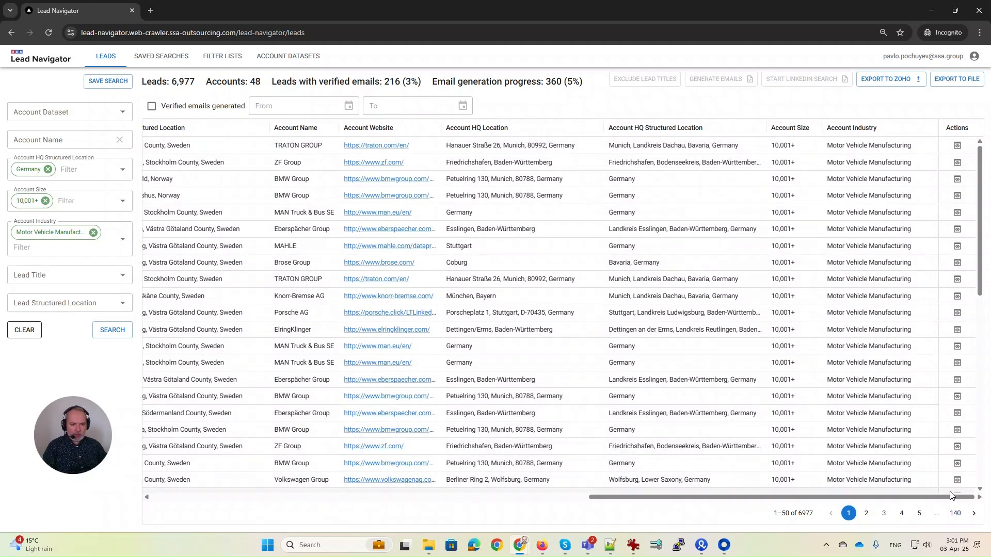
{"action": "left_click_drag", "start_coordinate": [949, 497], "coordinate": [301, 455]}
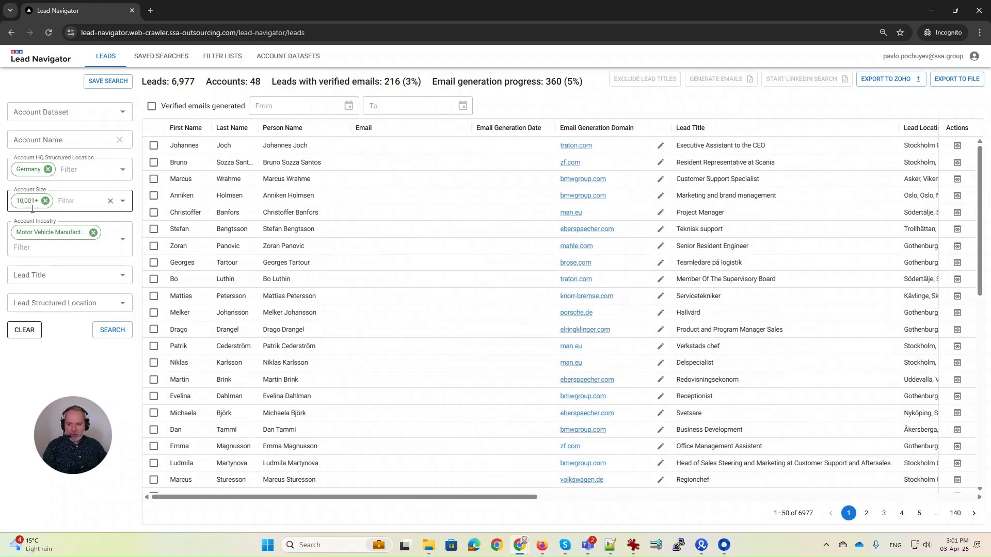
Include Germany as a lead location.
{"action": "left_click", "coordinate": [25, 300]}
{"action": "type", "text": "German"}
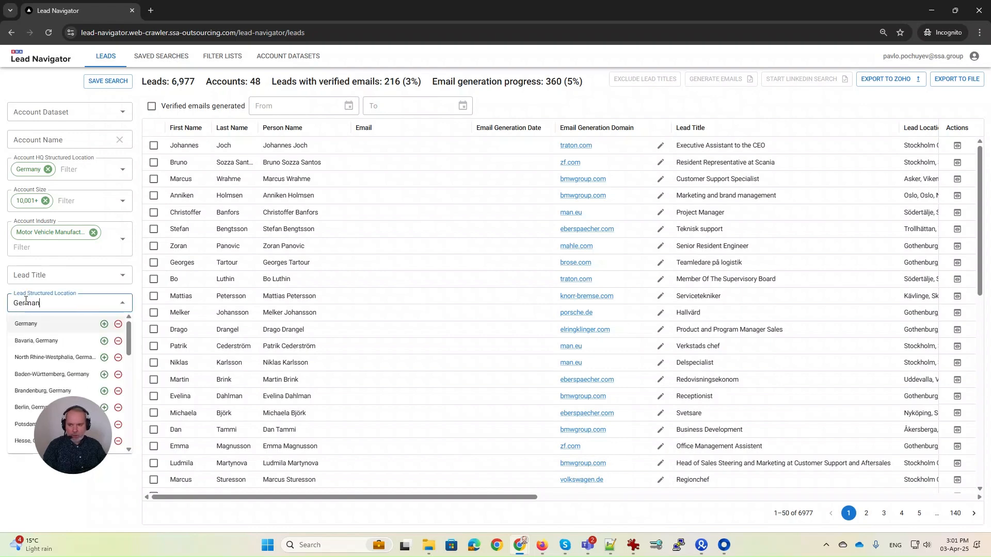
{"action": "left_click", "coordinate": [25, 324]}
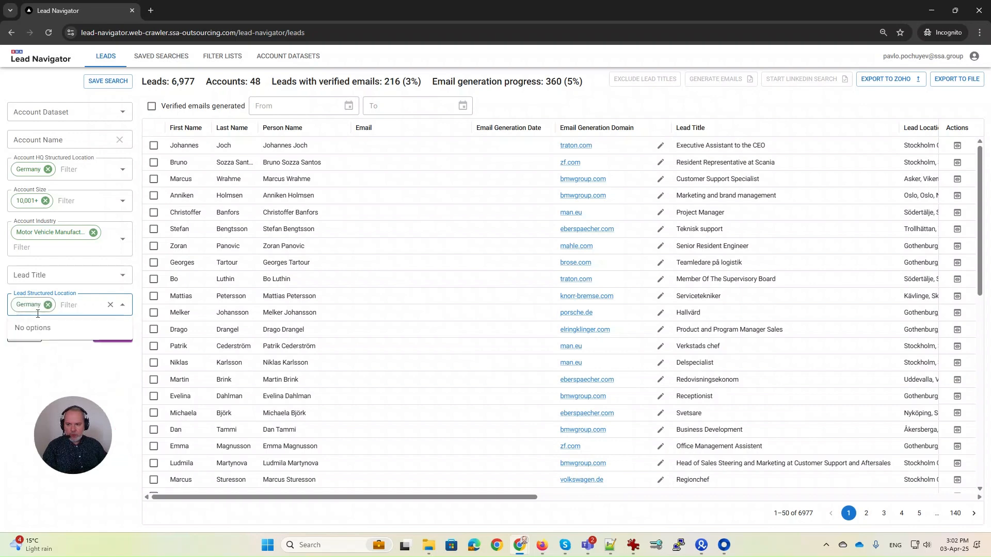
{"action": "left_click", "coordinate": [50, 363]}
Exclude Bavaria, Germany from lead locations and rerun the search.
{"action": "left_click", "coordinate": [73, 310]}
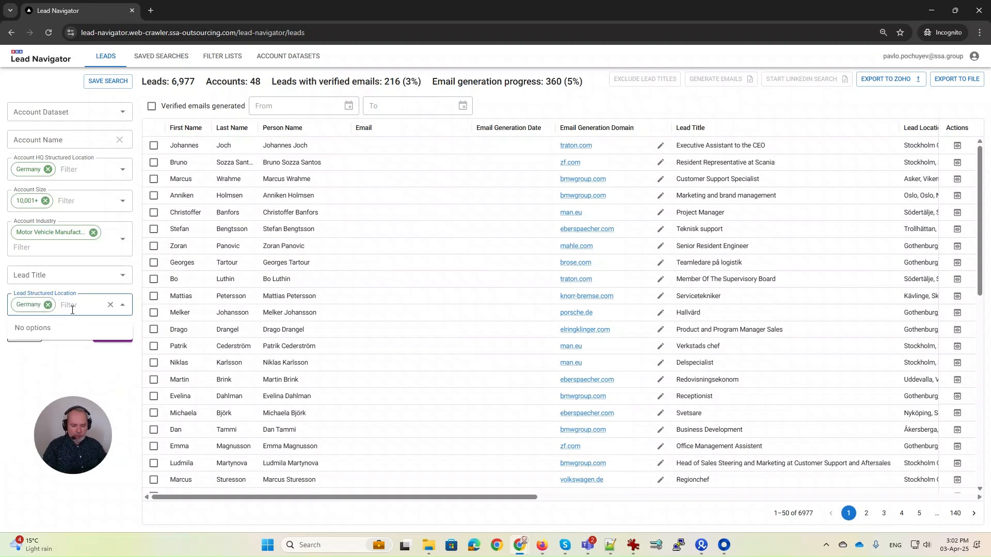
{"action": "type", "text": "Bava"}
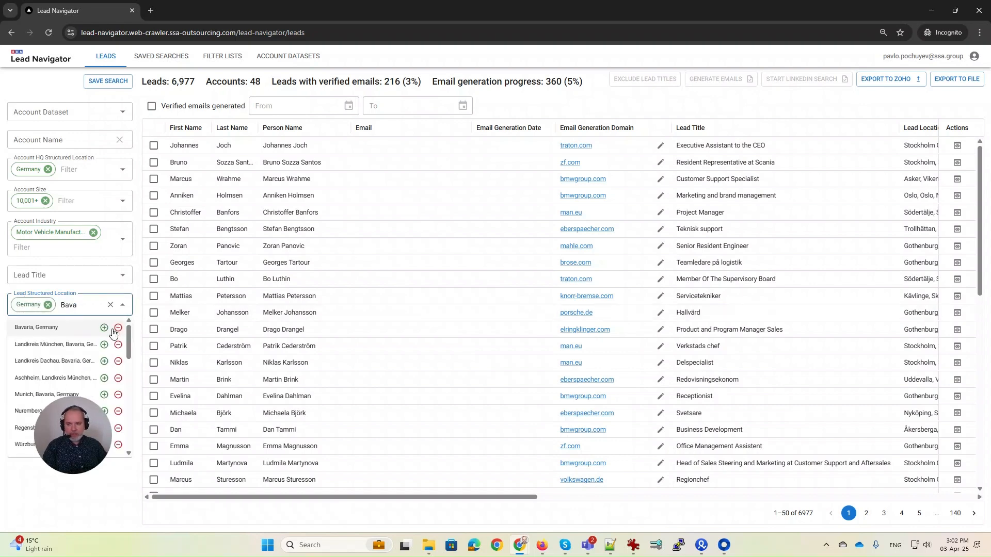
{"action": "left_click", "coordinate": [118, 328]}
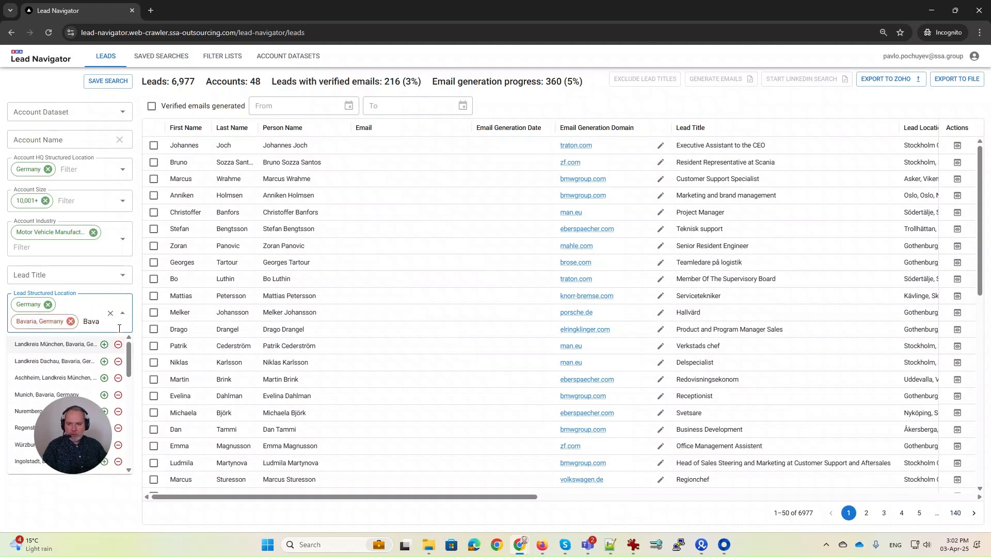
{"action": "left_click", "coordinate": [98, 491]}
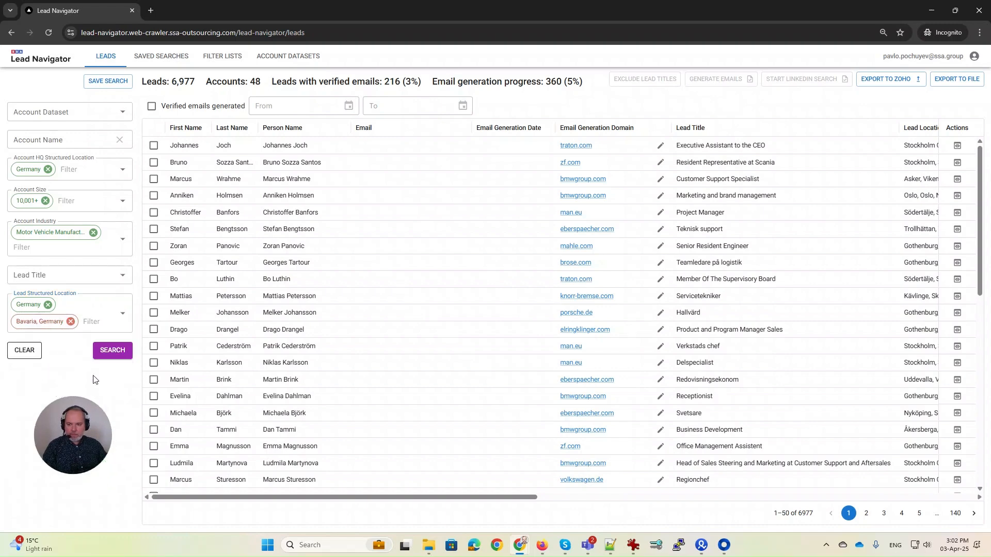
{"action": "left_click", "coordinate": [118, 353]}
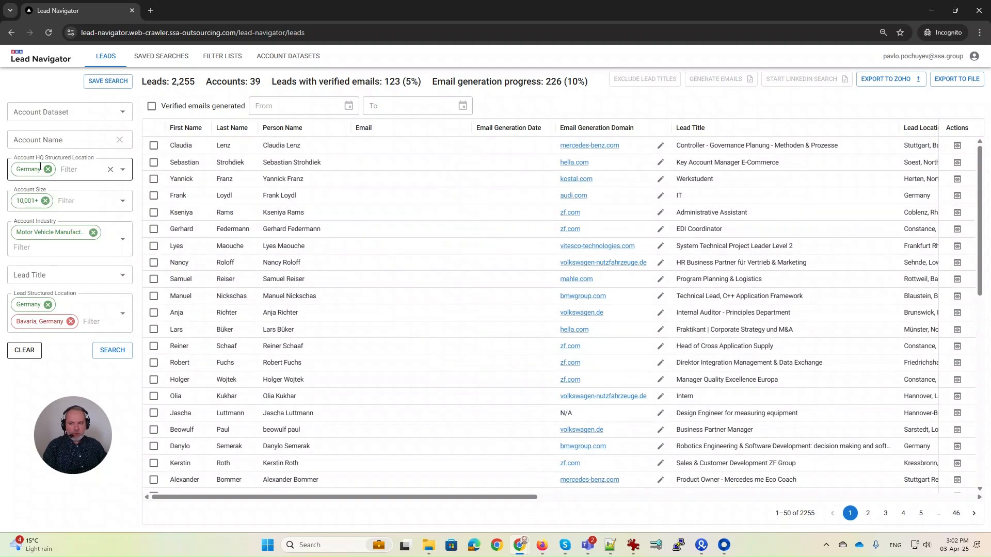
Filter by account name BMW and rerun the search.
{"action": "left_click", "coordinate": [30, 138]}
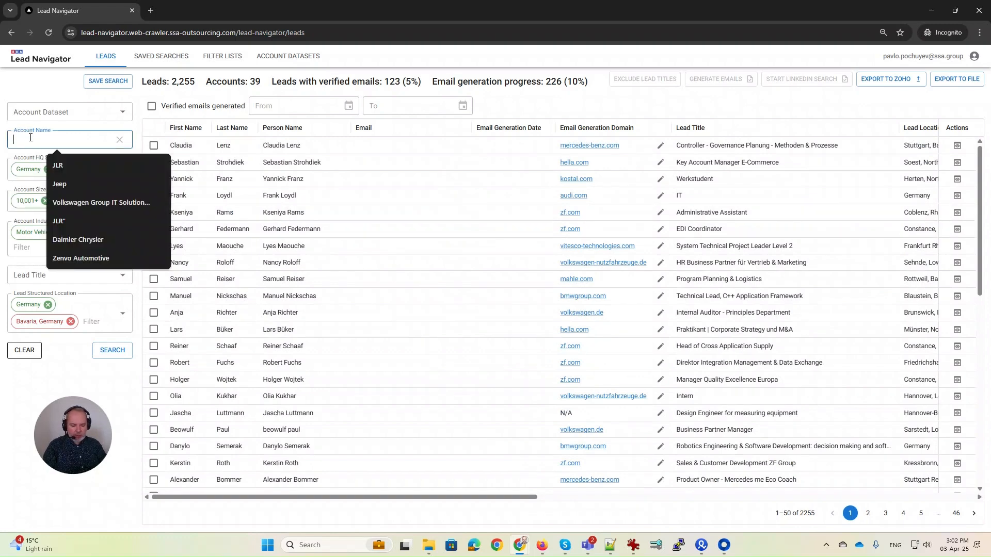
{"action": "type", "text": "BM"}
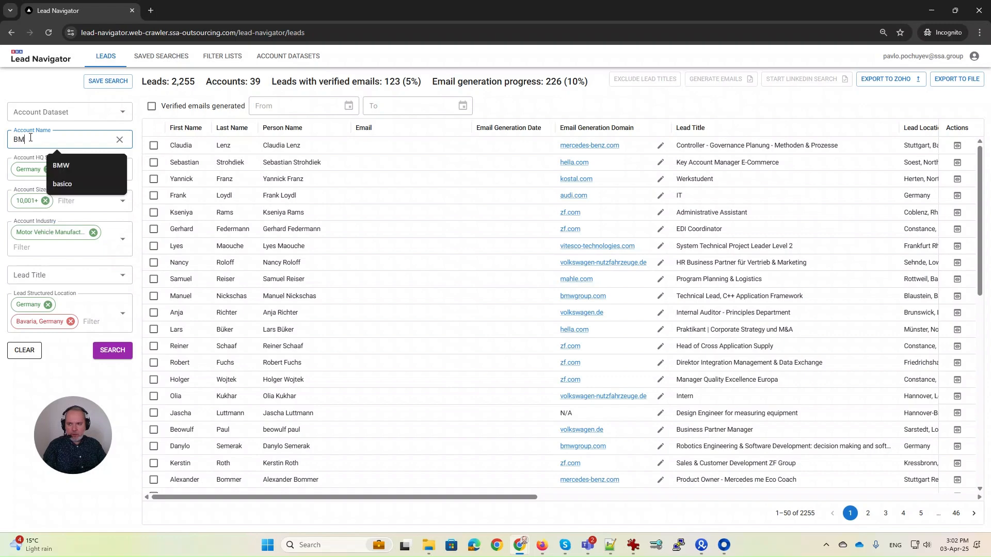
{"action": "type", "text": "W"}
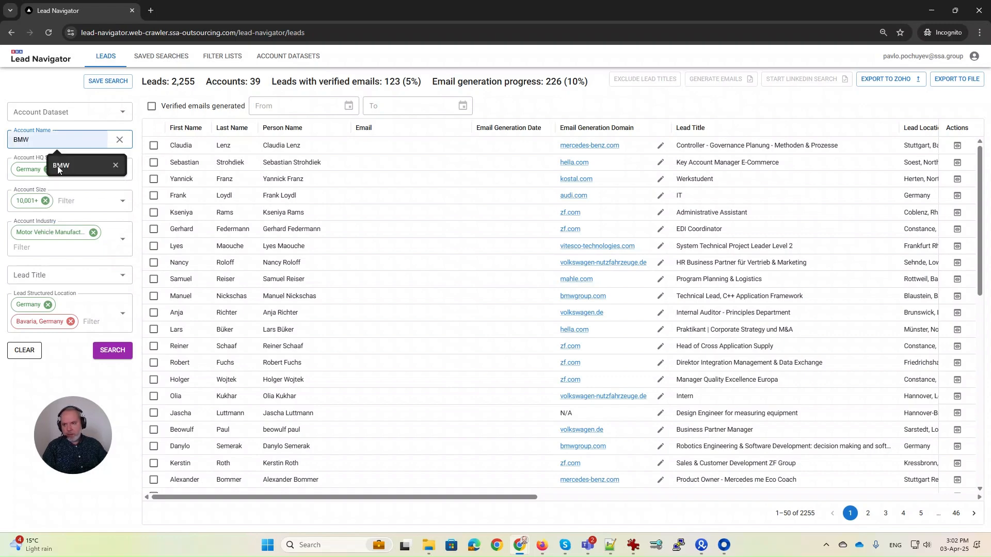
{"action": "left_click", "coordinate": [62, 351]}
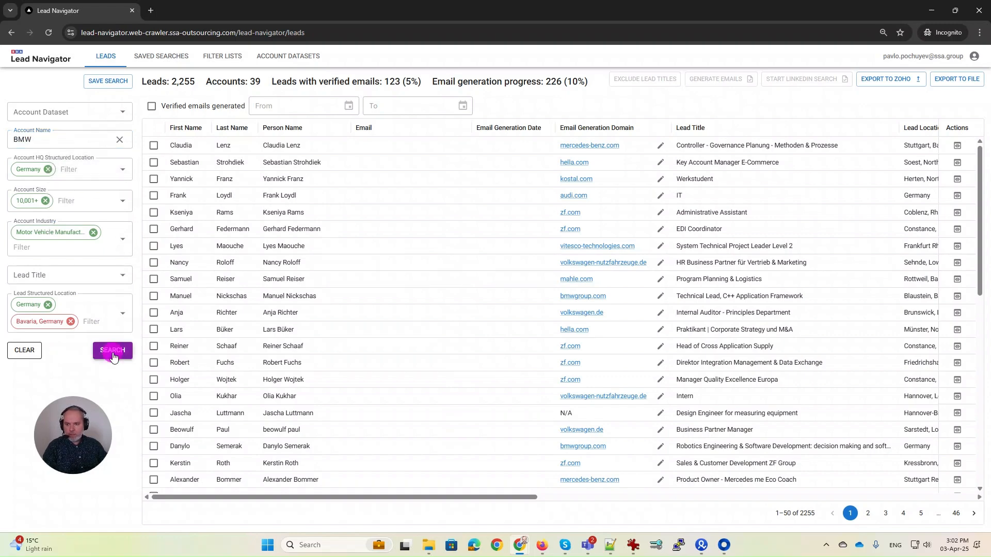
{"action": "left_click", "coordinate": [113, 355]}
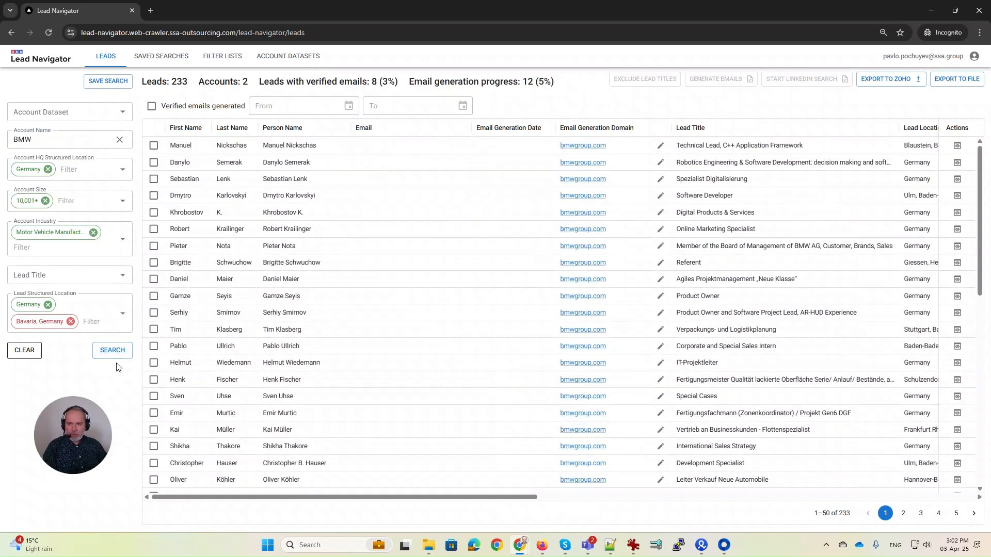
Add CEO as a lead title filter and search again.
{"action": "left_click", "coordinate": [32, 273]}
{"action": "type", "text": "CEO"}
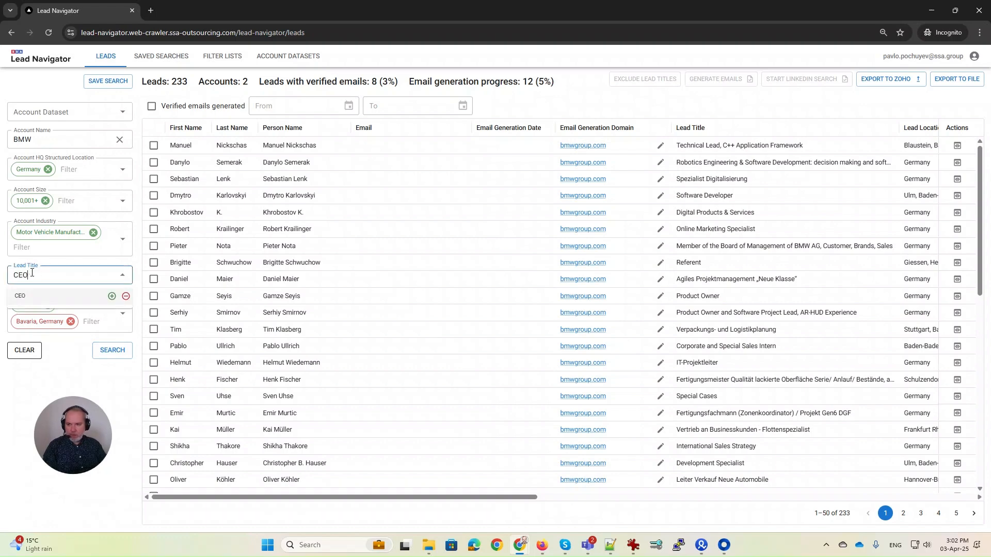
{"action": "left_click", "coordinate": [26, 296]}
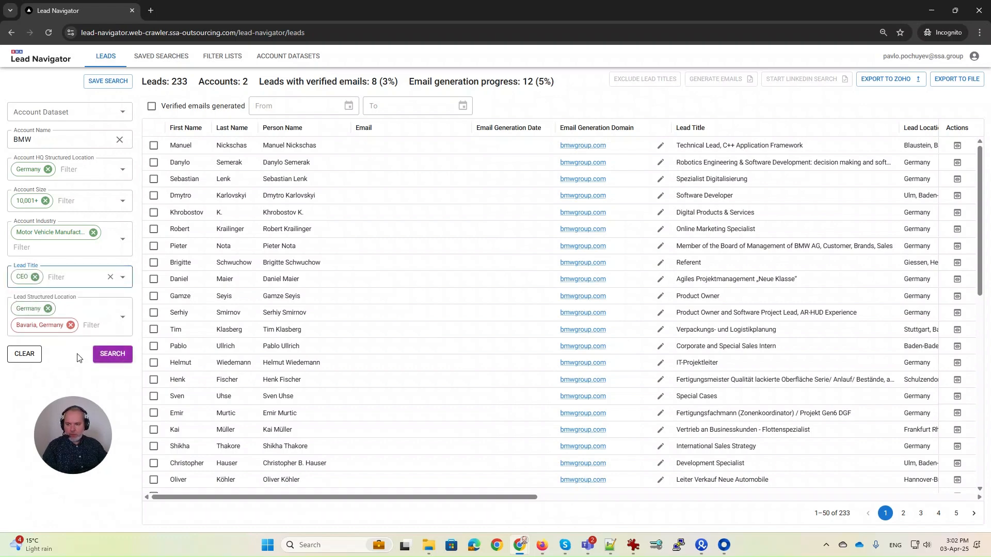
{"action": "left_click", "coordinate": [107, 356]}
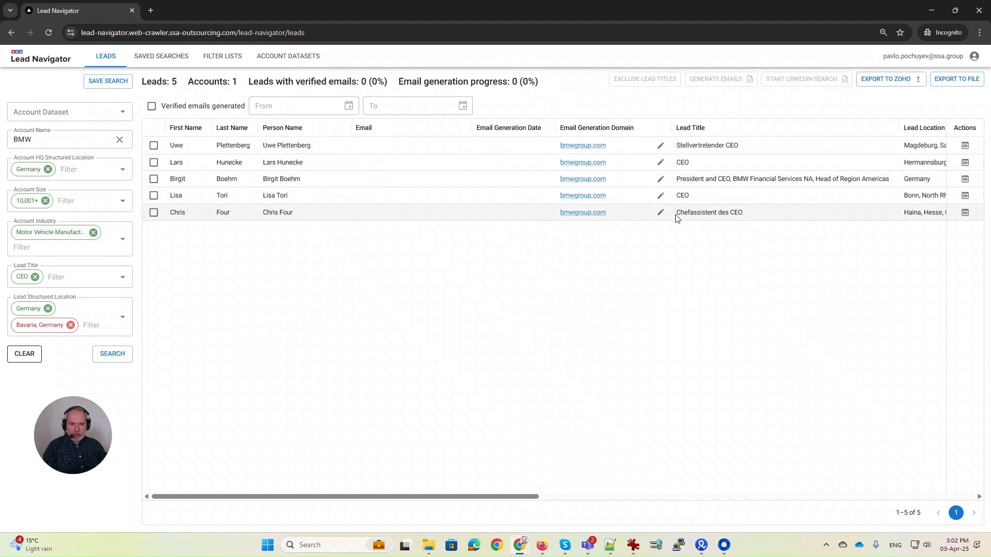
Exclude the Chefassistent lead title and rerun the search.
{"action": "double_click", "coordinate": [705, 212]}
{"action": "key", "text": "ctrl+c"}
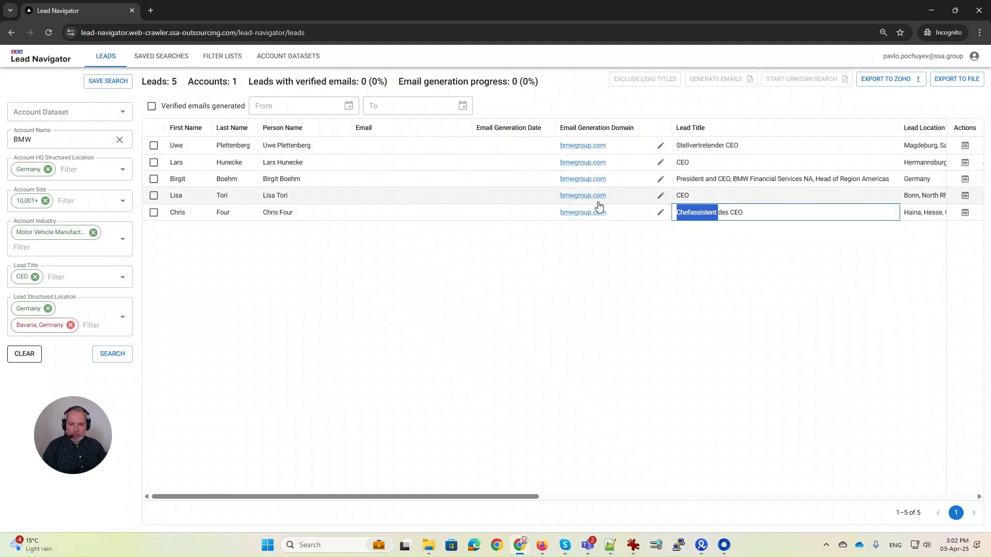
{"action": "left_click", "coordinate": [60, 277]}
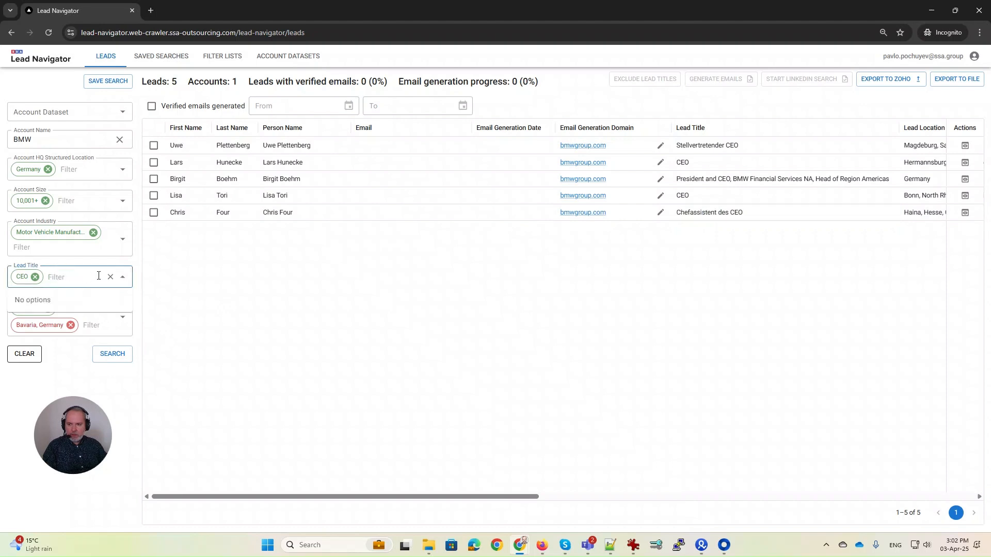
{"action": "key", "text": "ctrl+v"}
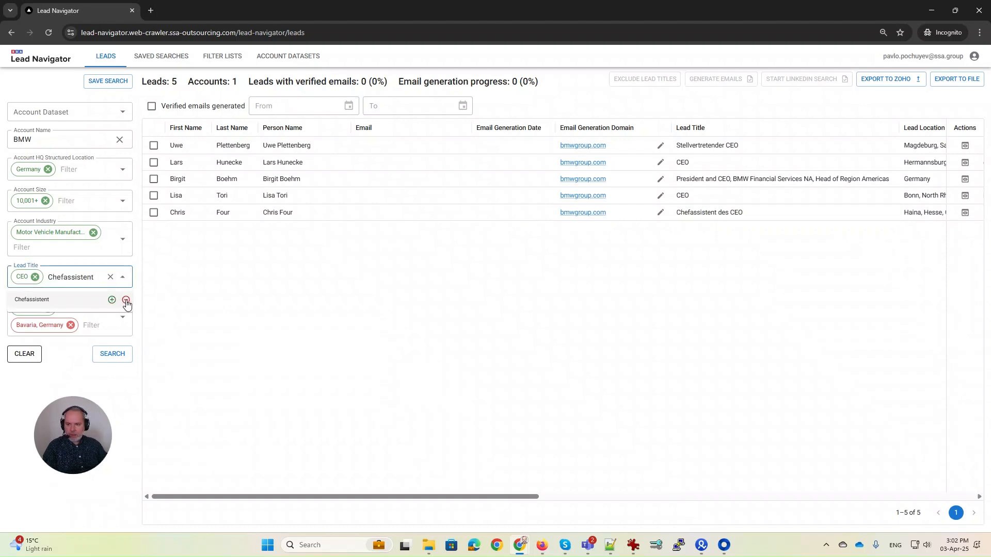
{"action": "left_click", "coordinate": [126, 299]}
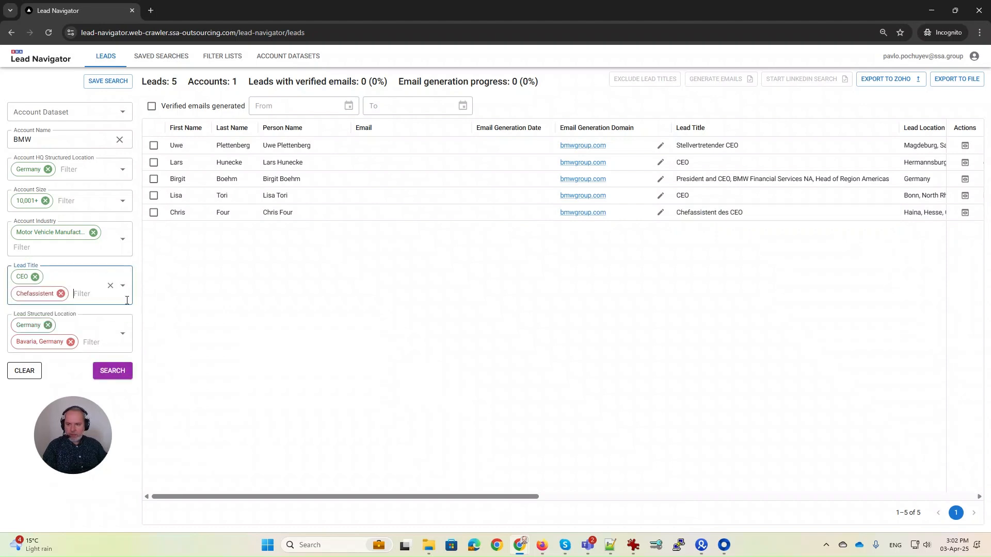
{"action": "left_click", "coordinate": [113, 372]}
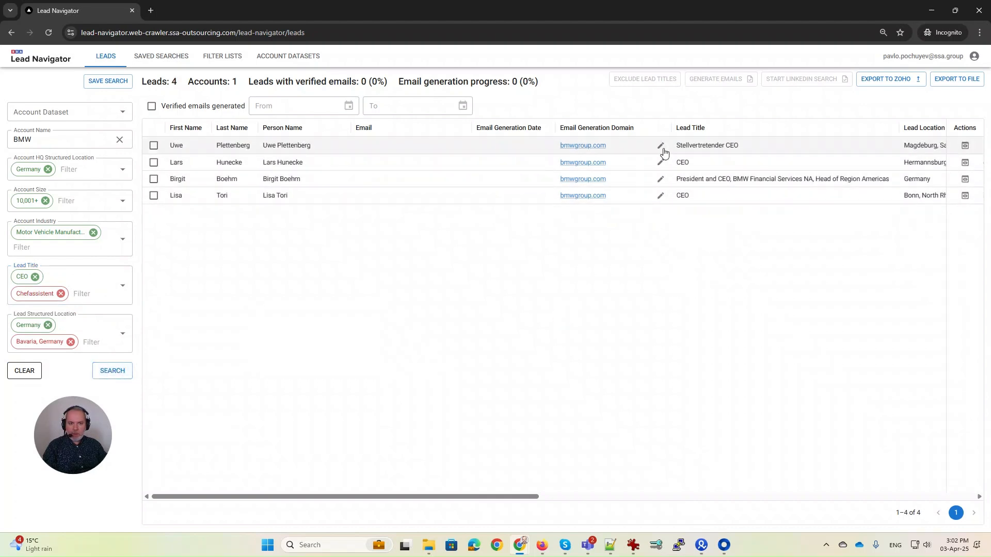
Exclude the Stellvertretender CEO title via the selected lead's row.
{"action": "double_click", "coordinate": [696, 145]}
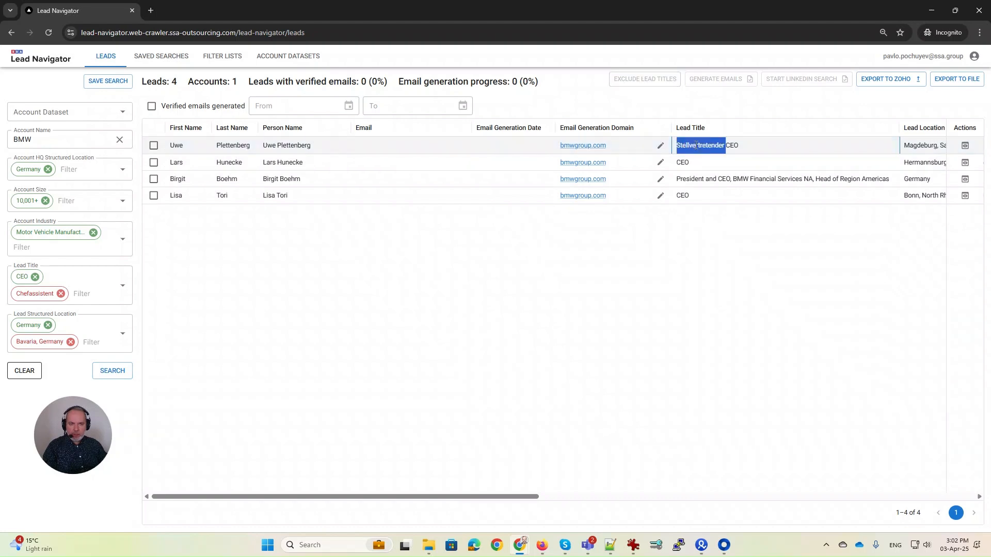
{"action": "left_click", "coordinate": [612, 239]}
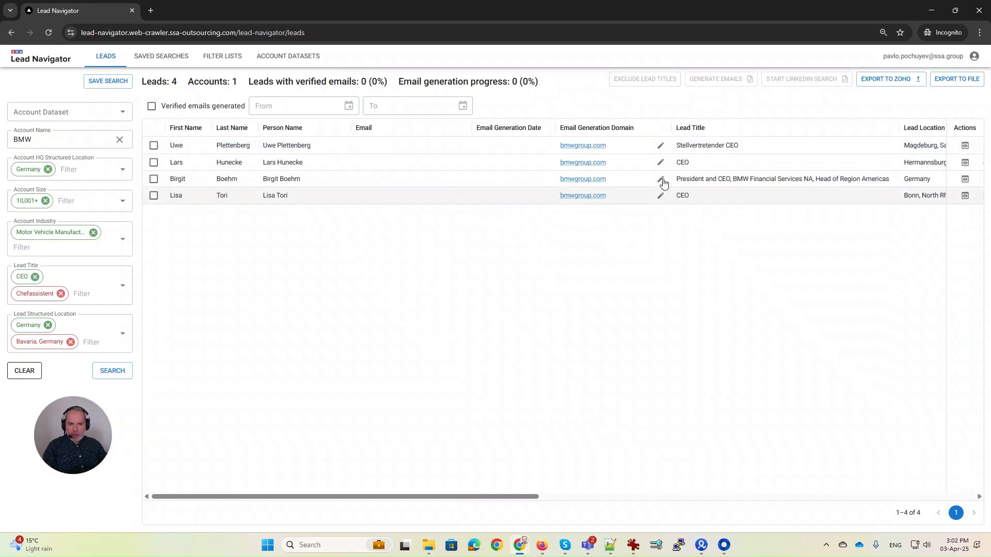
{"action": "left_click", "coordinate": [153, 145]}
{"action": "left_click", "coordinate": [647, 81]}
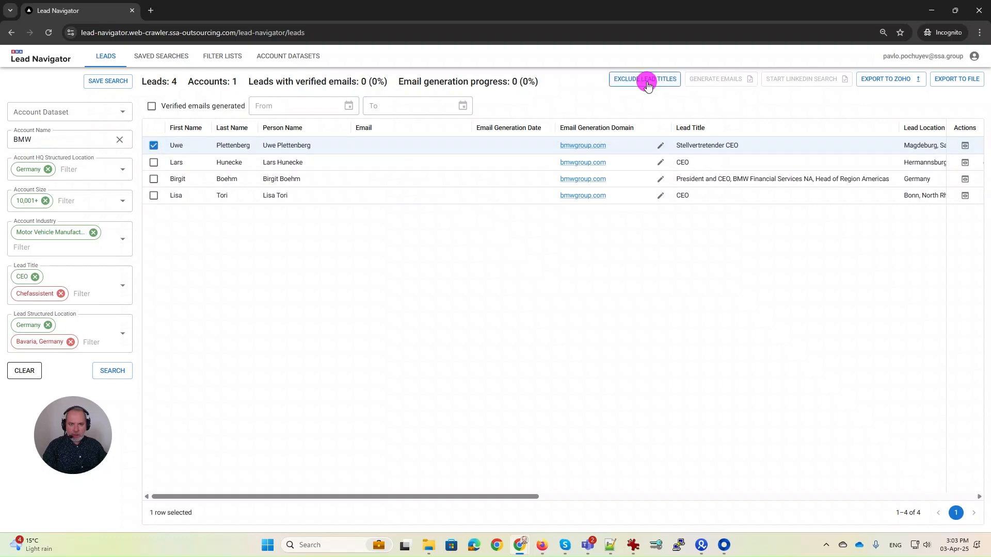
{"action": "left_click", "coordinate": [553, 355]}
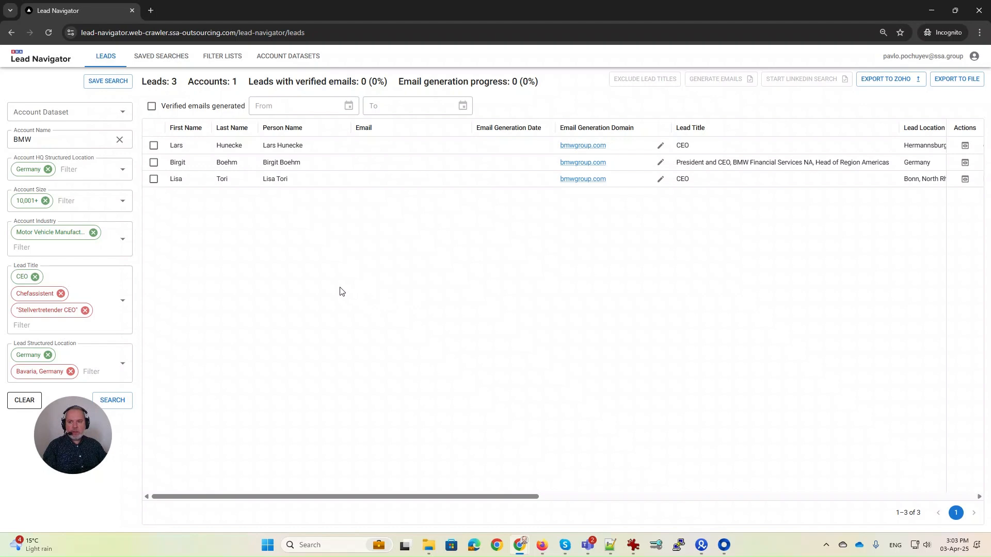
{"action": "left_click", "coordinate": [28, 327]}
Include CFO and Chief Financial Officer as lead titles and rerun the search.
{"action": "type", "text": "CFO"}
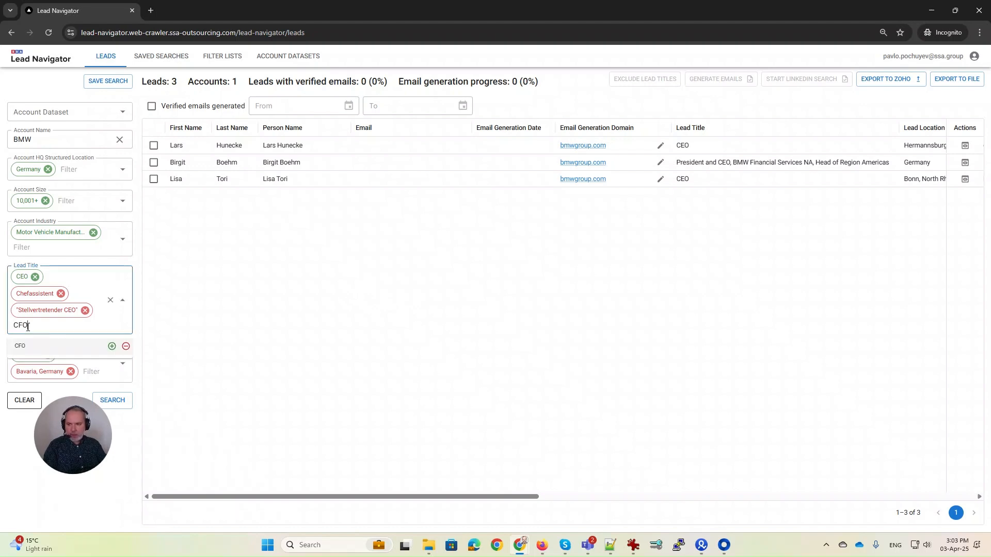
{"action": "left_click", "coordinate": [111, 346]}
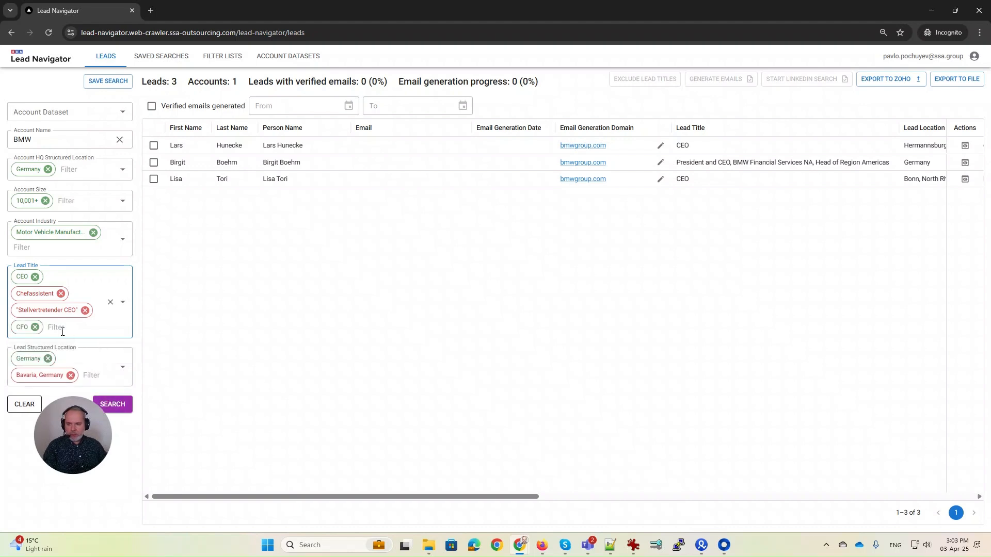
{"action": "type", "text": "Chief Fina"}
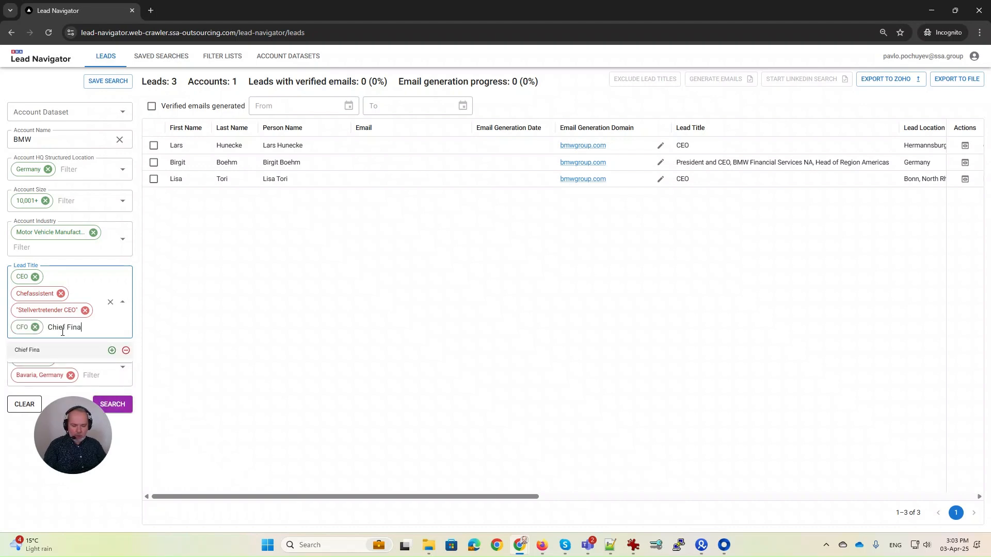
{"action": "type", "text": "ncial Off"}
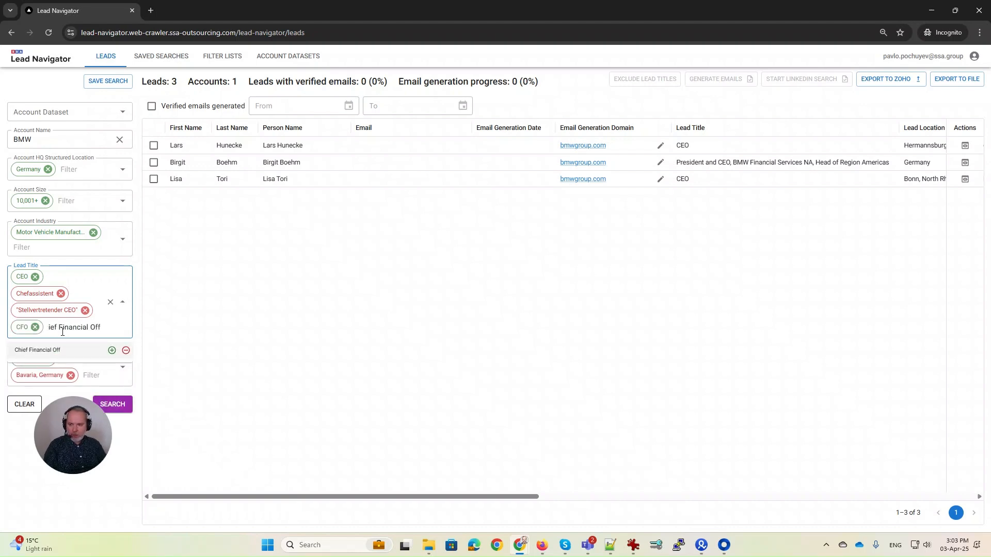
{"action": "type", "text": "icer"}
{"action": "key", "text": "Return"}
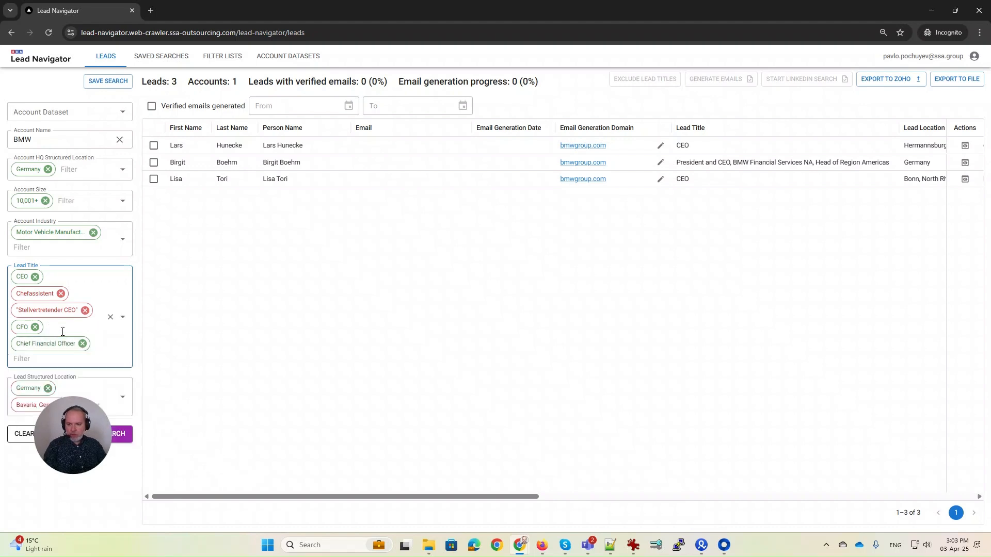
{"action": "left_click", "coordinate": [182, 355]}
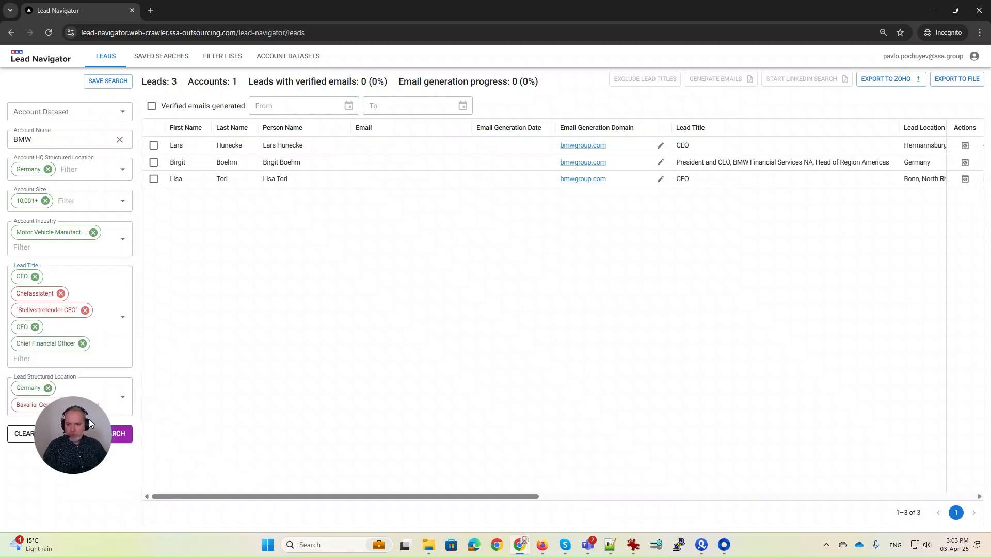
{"action": "left_click_drag", "start_coordinate": [89, 419], "coordinate": [58, 454]}
{"action": "left_click", "coordinate": [113, 435]}
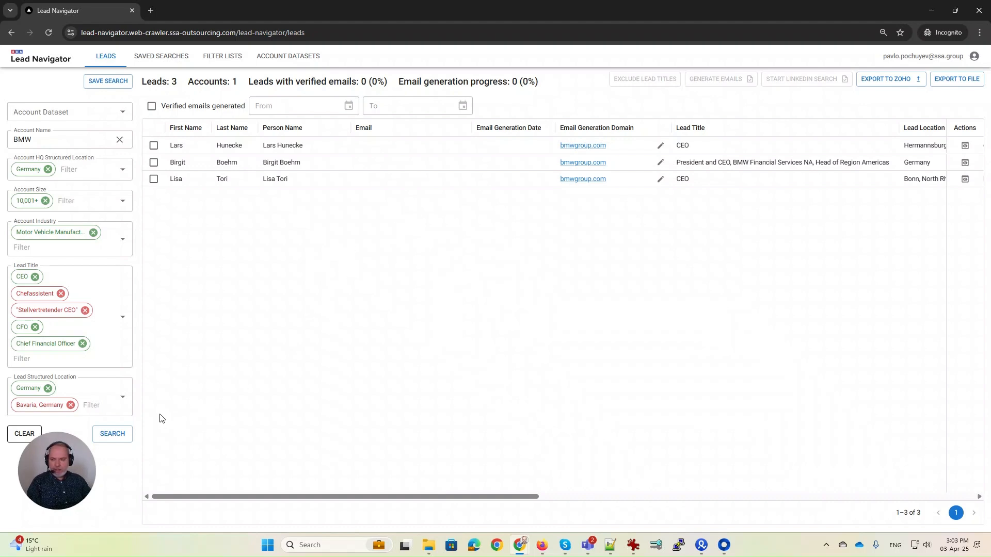
Save the filters as 'My BMW search' with a notification e-mail address entered.
{"action": "left_click", "coordinate": [105, 87]}
{"action": "left_click", "coordinate": [391, 192]}
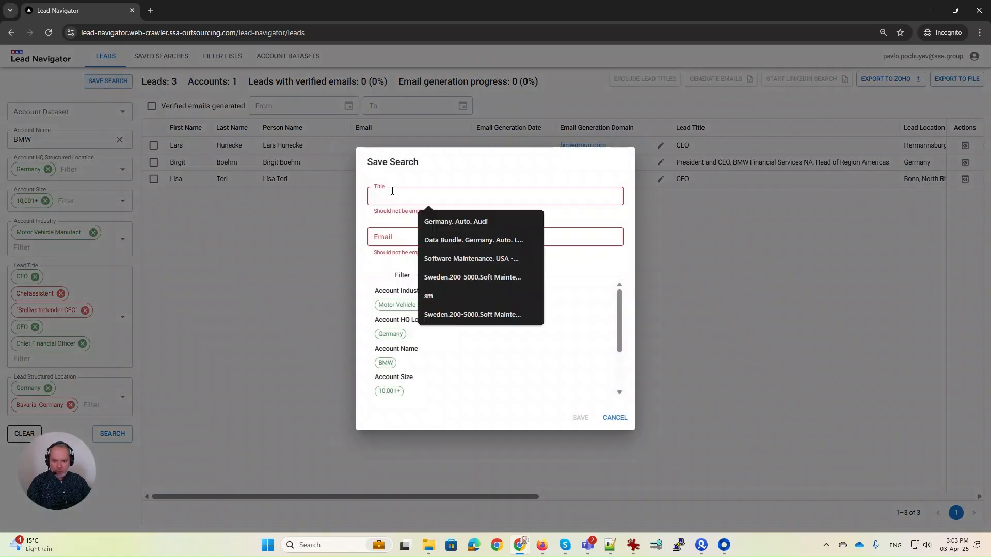
{"action": "type", "text": "My "}
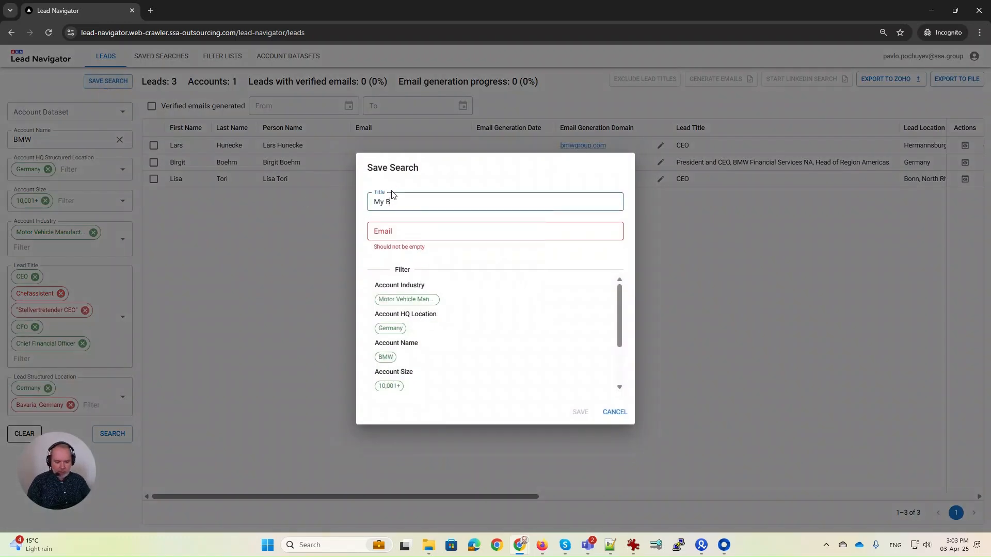
{"action": "type", "text": "BMW search"}
{"action": "key", "text": "Tab"}
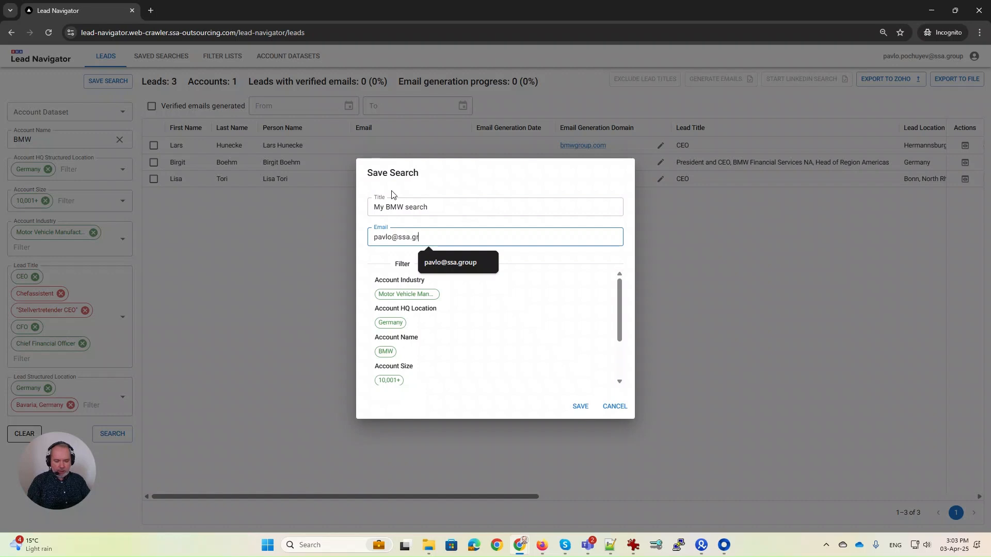
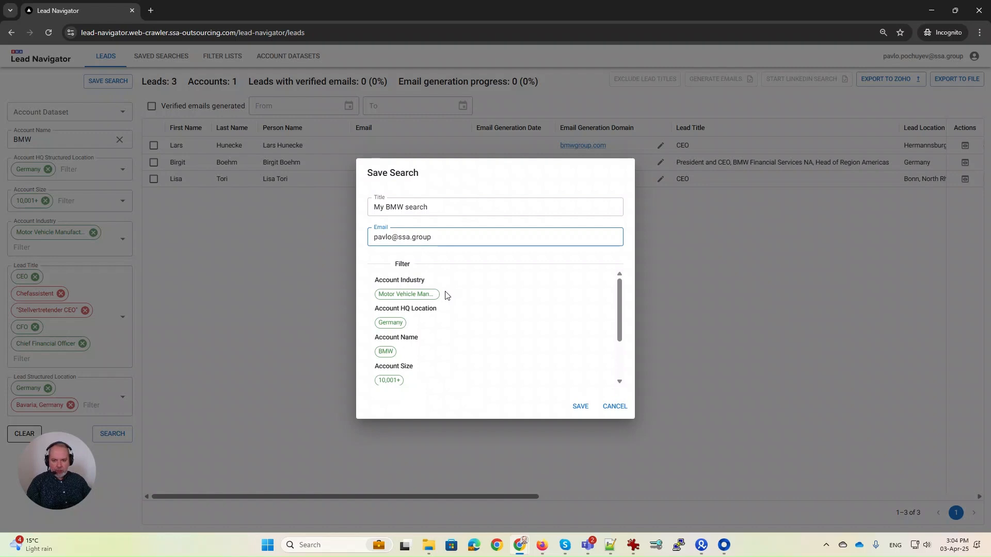
{"action": "scroll", "coordinate": [445, 293], "scroll_direction": "down", "scroll_amount": 3}
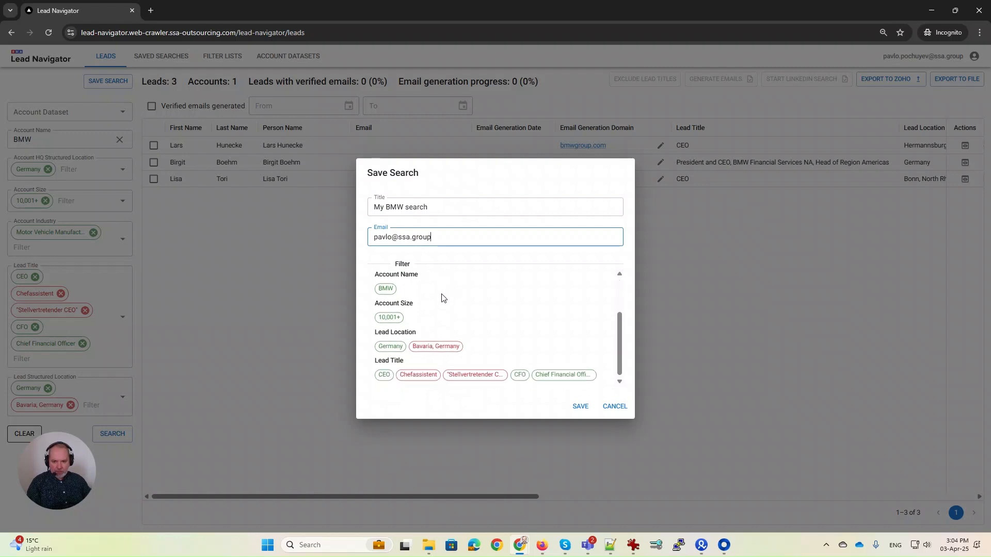
{"action": "left_click", "coordinate": [579, 407]}
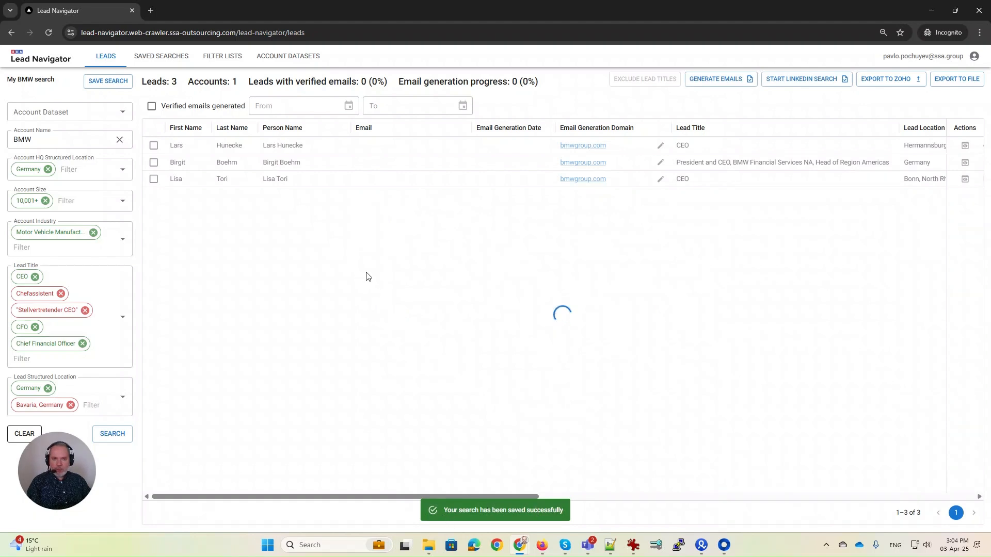
Start and confirm the LinkedIn search, then view it running under Saved Searches.
{"action": "left_click", "coordinate": [798, 80]}
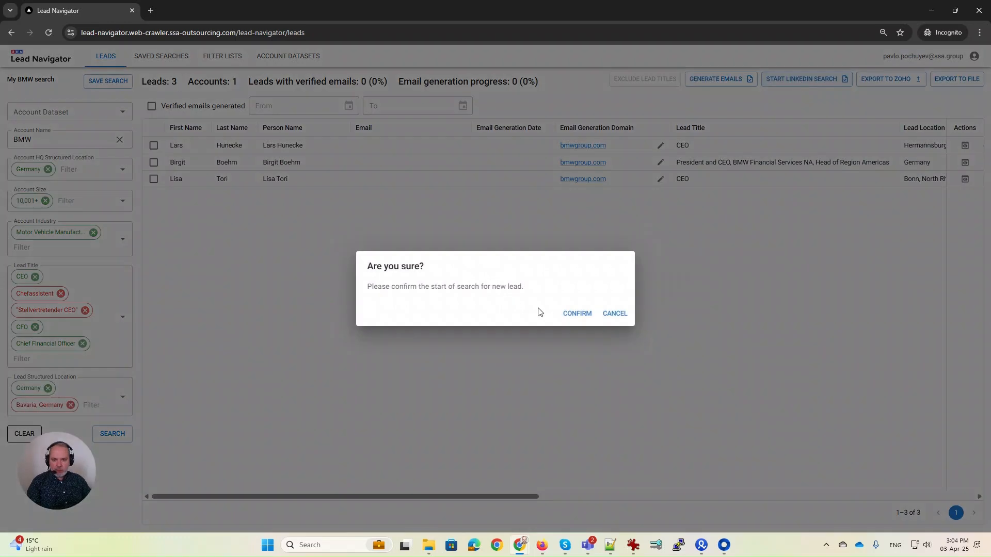
{"action": "left_click", "coordinate": [582, 316]}
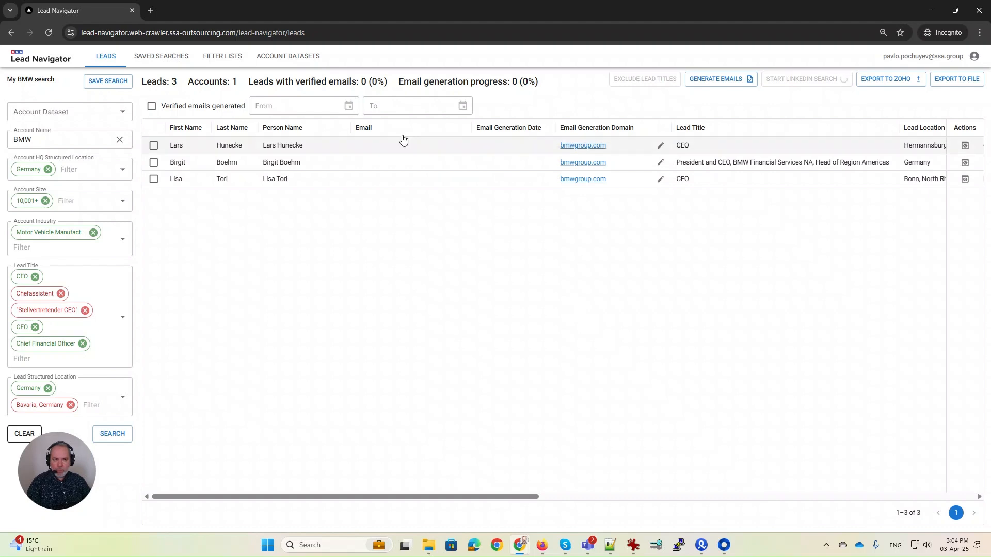
{"action": "left_click", "coordinate": [159, 60]}
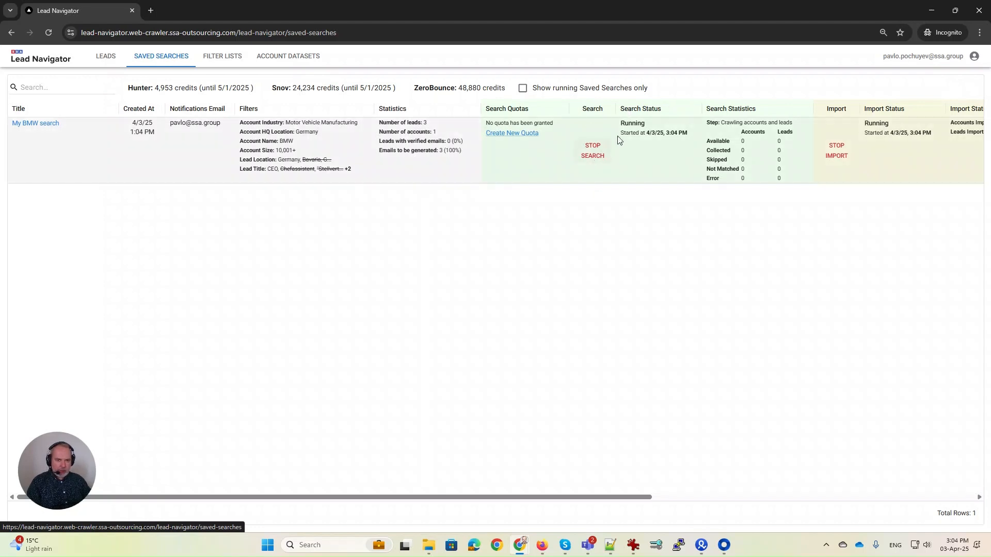
{"action": "mouse_move", "coordinate": [677, 132]}
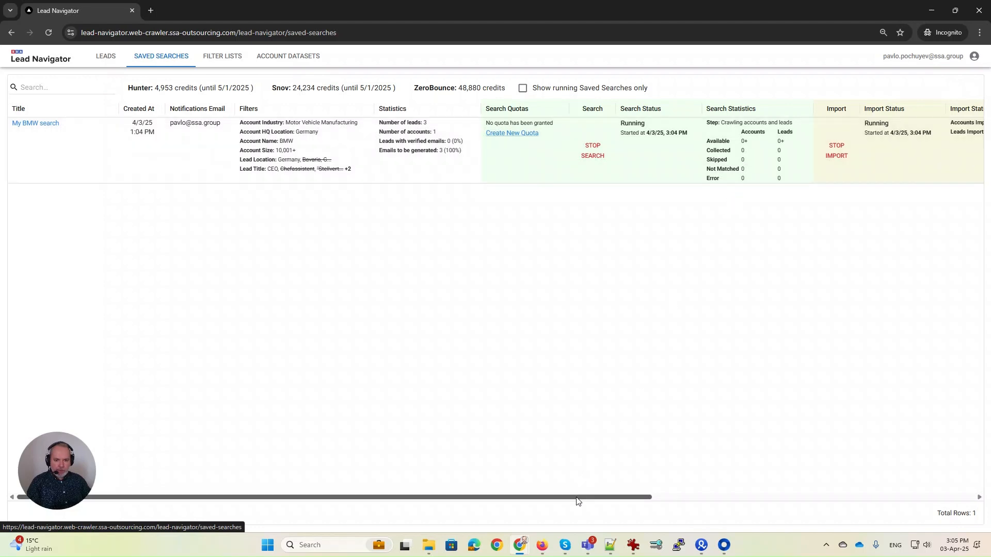
{"action": "left_click_drag", "start_coordinate": [577, 499], "coordinate": [662, 497]}
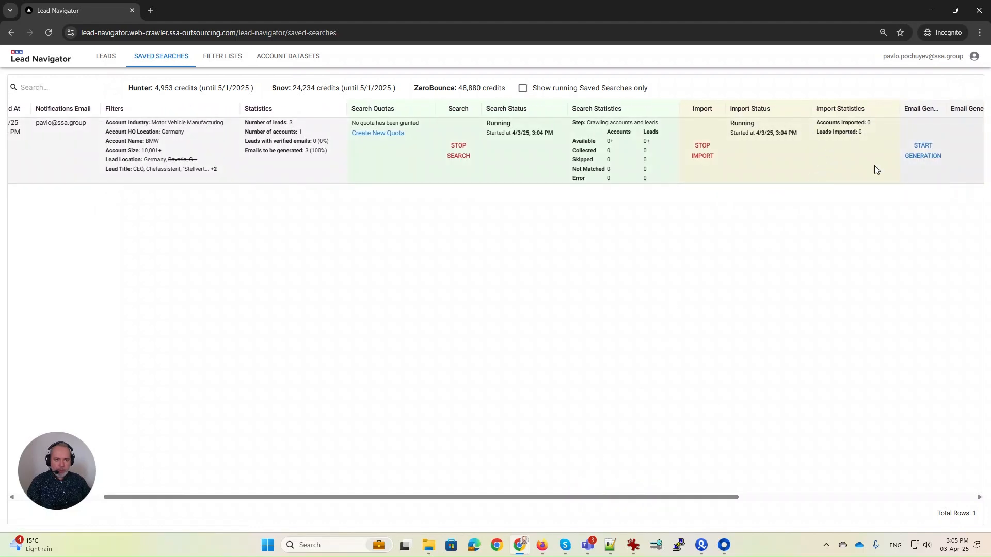
{"action": "left_click_drag", "start_coordinate": [671, 497], "coordinate": [924, 512]}
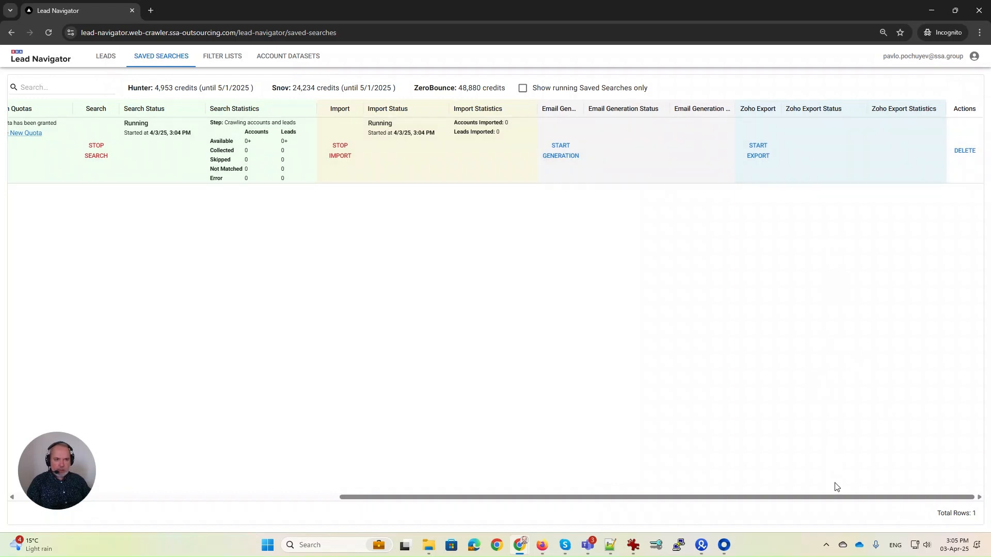
{"action": "left_click_drag", "start_coordinate": [838, 497], "coordinate": [447, 496]}
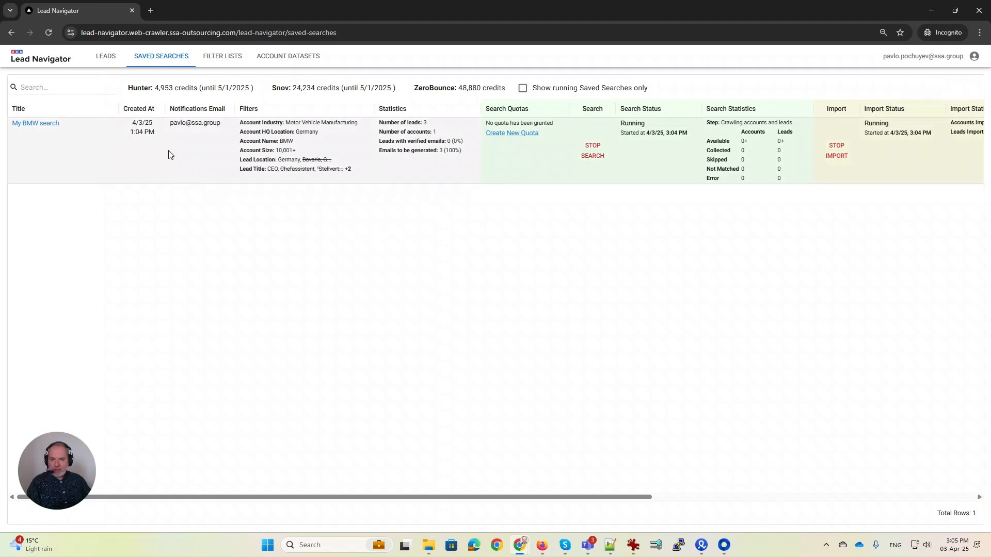
{"action": "left_click", "coordinate": [221, 58]}
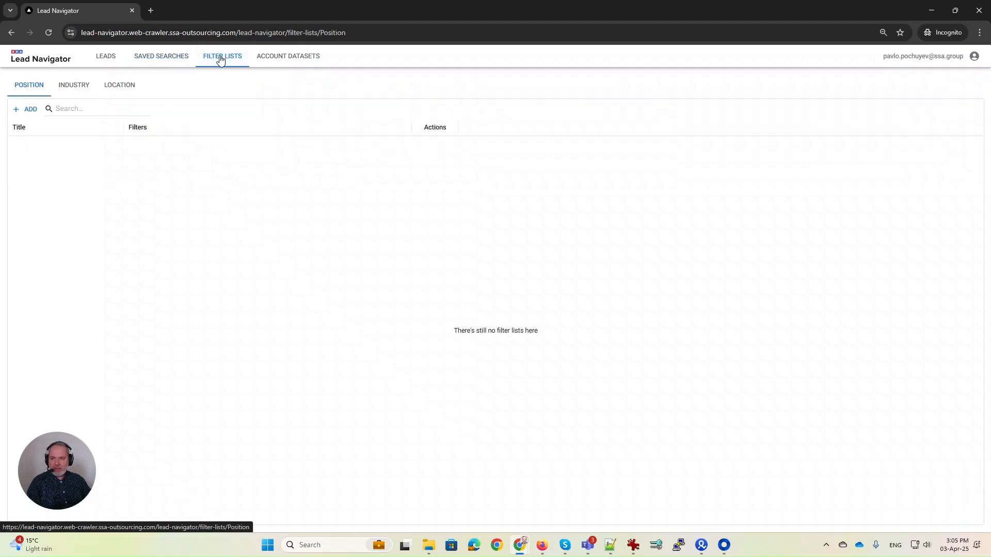
Start a new Position filter list named 'C-Level list'.
{"action": "left_click", "coordinate": [30, 110]}
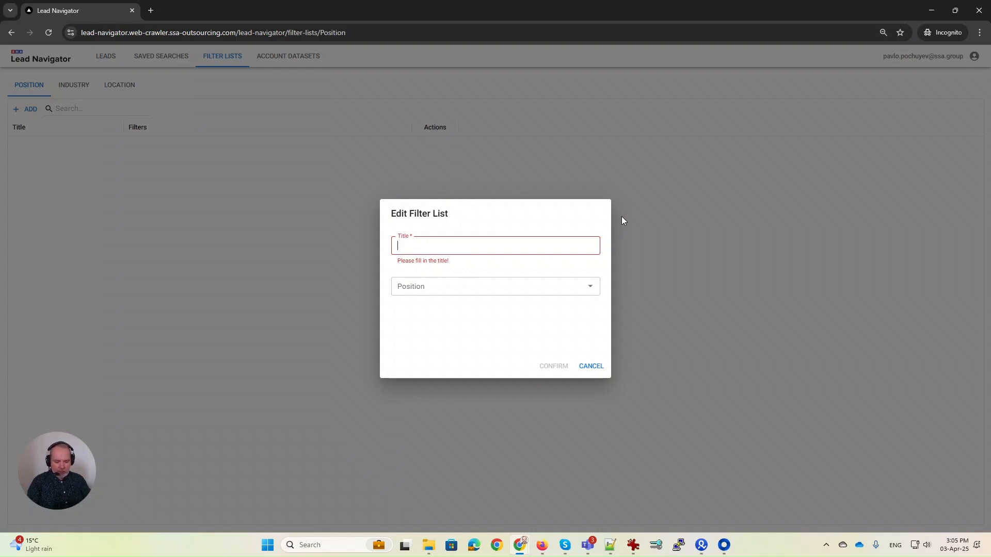
{"action": "type", "text": "C"}
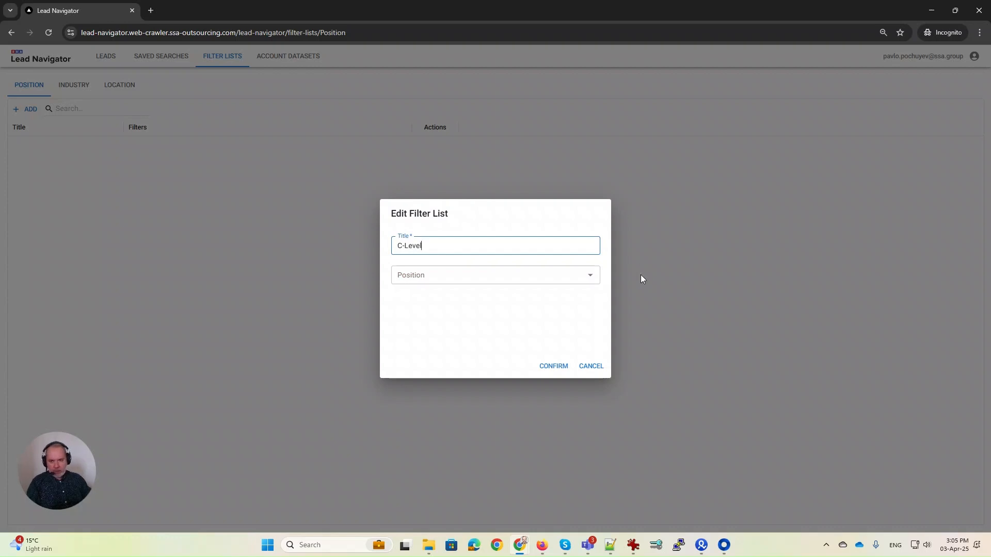
{"action": "type", "text": "-Level "}
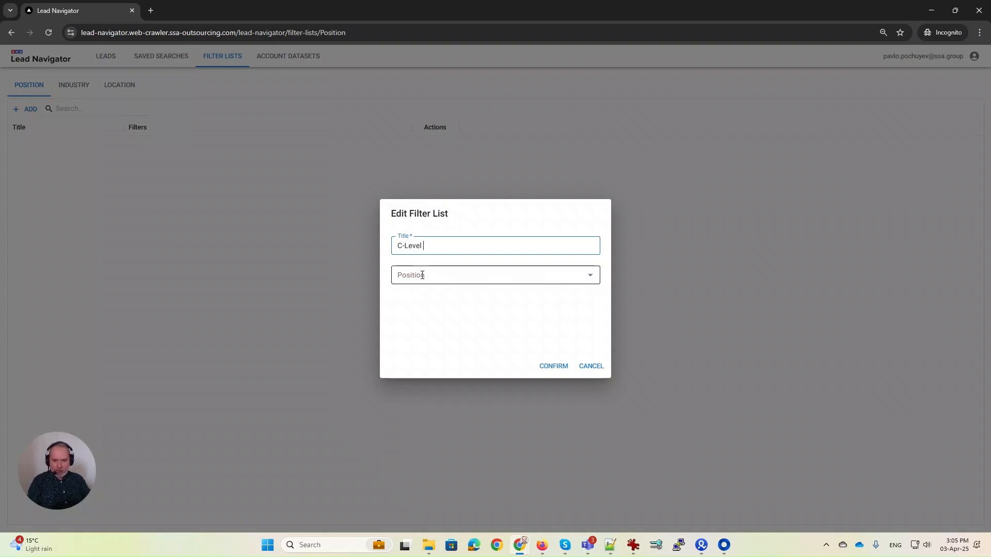
{"action": "type", "text": "list"}
Add CEO, CTO, CIO, COO and Chief Executive Officer as included positions.
{"action": "left_click", "coordinate": [421, 275]}
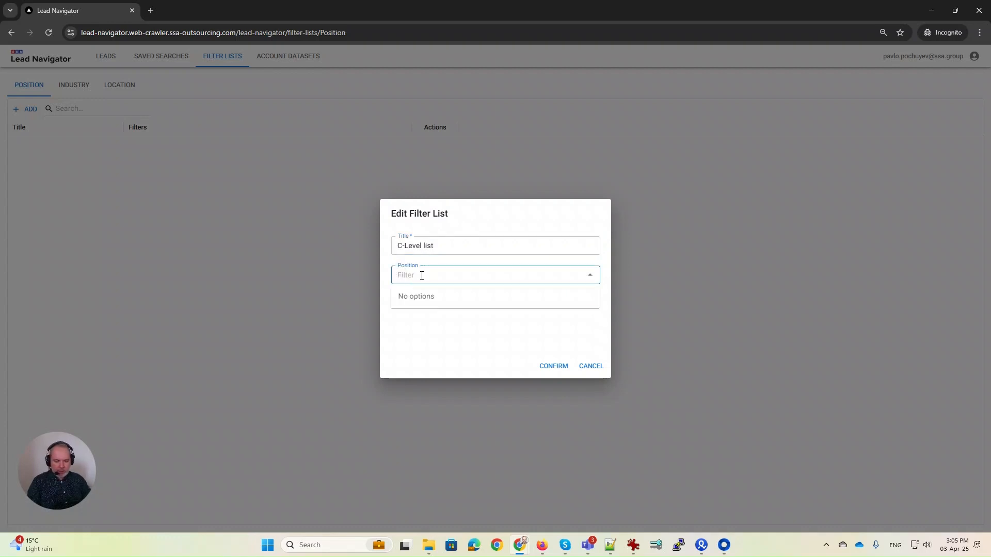
{"action": "type", "text": "CEO"}
{"action": "key", "text": "Return"}
{"action": "type", "text": "C"}
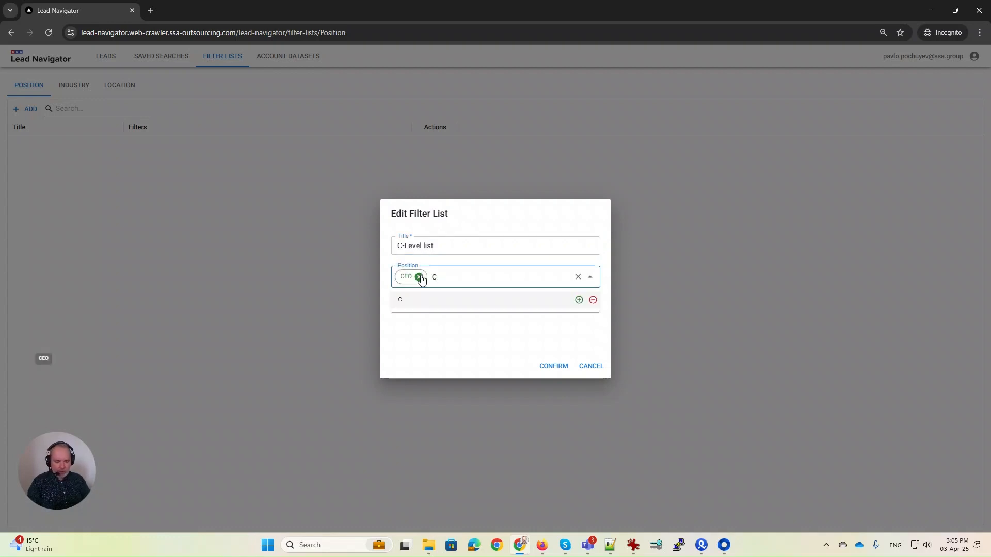
{"action": "type", "text": "TO"}
{"action": "key", "text": "Return"}
{"action": "type", "text": "CIO"}
{"action": "key", "text": "Return"}
{"action": "type", "text": "C"}
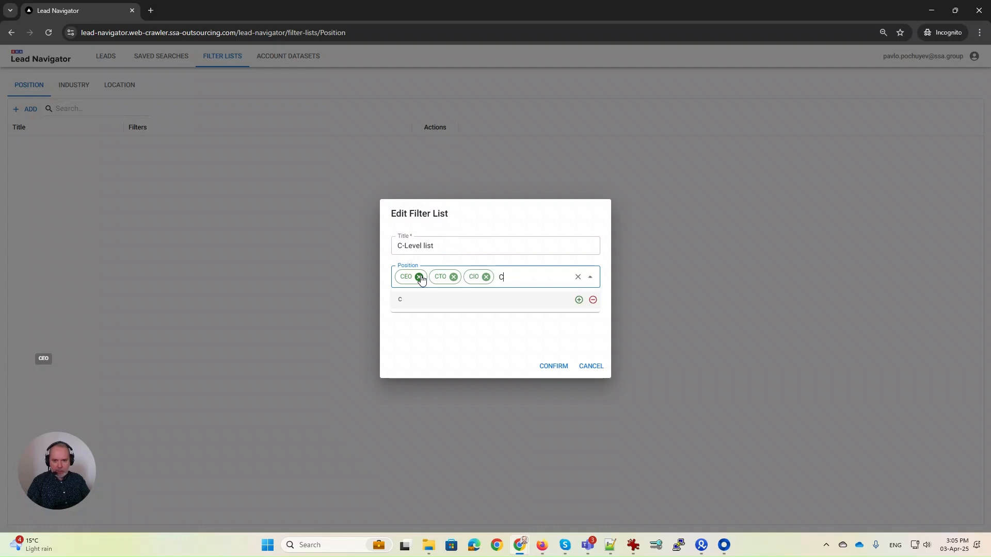
{"action": "type", "text": "OO"}
{"action": "key", "text": "Return"}
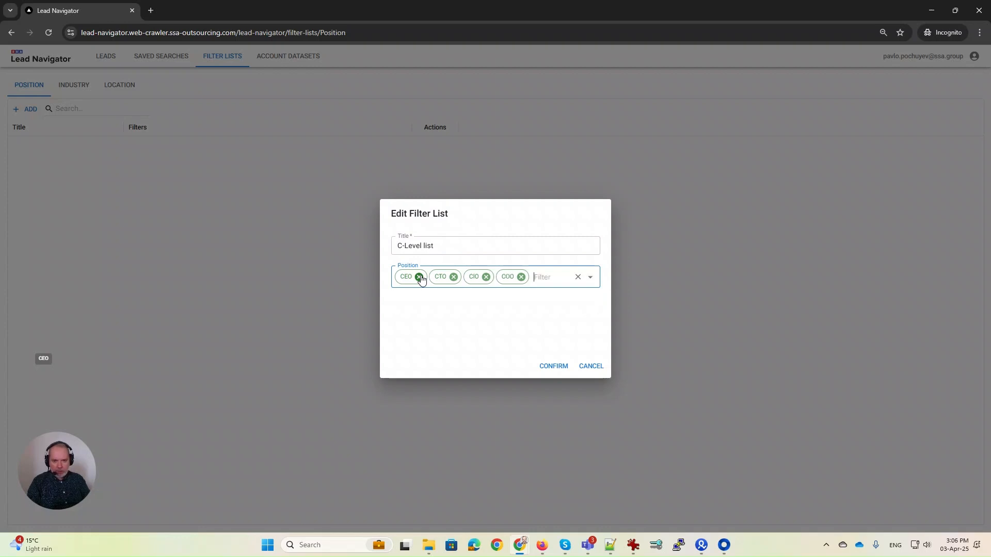
{"action": "type", "text": "Chief Ex"}
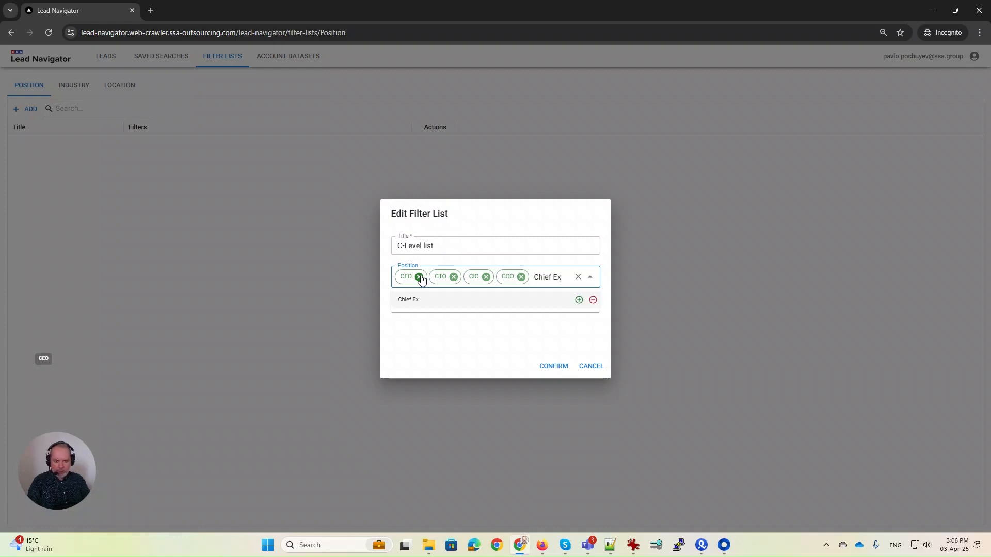
{"action": "type", "text": "ecutive Officer"}
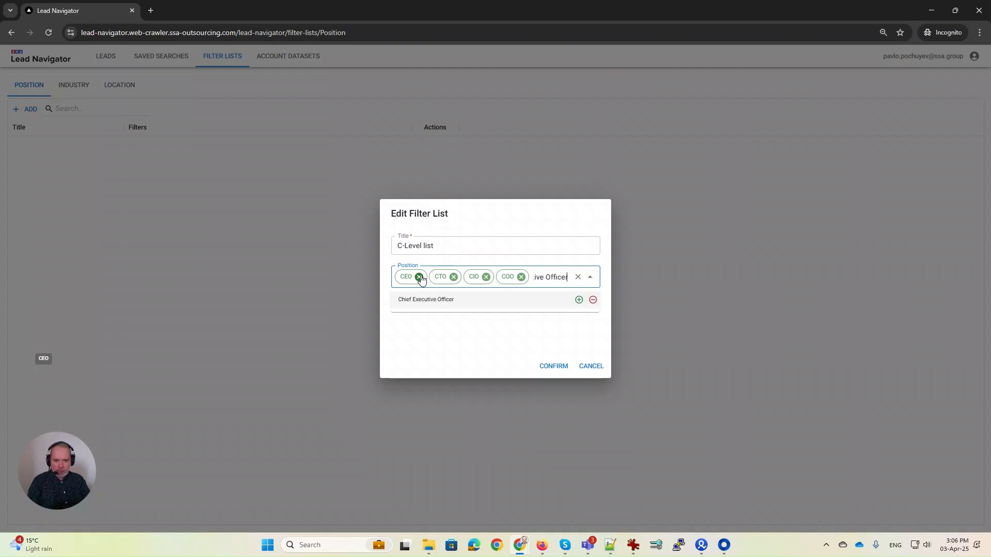
{"action": "key", "text": "Return"}
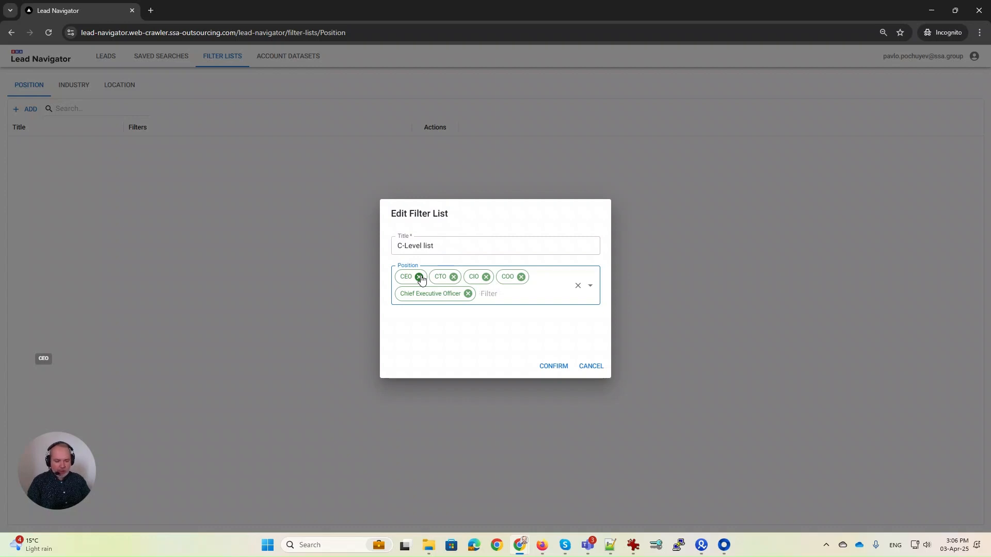
Exclude assistant and interim positions and save the list.
{"action": "type", "text": "assistant"}
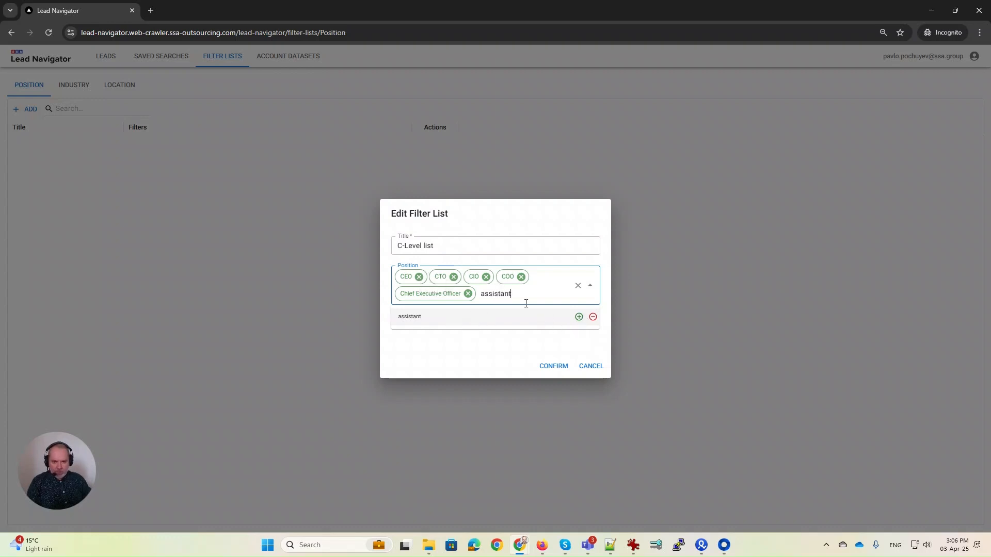
{"action": "left_click", "coordinate": [593, 318]}
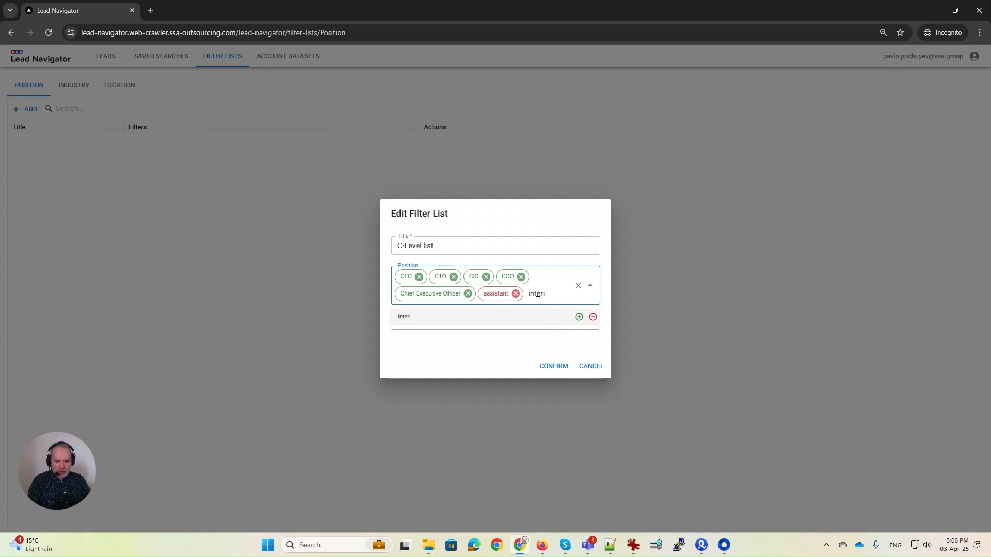
{"action": "type", "text": "m"}
{"action": "left_click", "coordinate": [592, 316]}
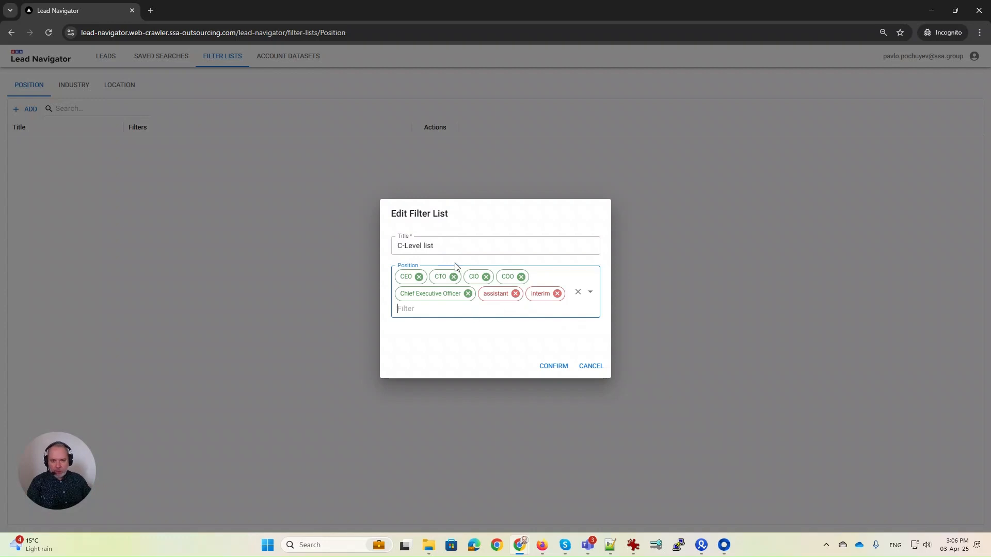
{"action": "left_click", "coordinate": [554, 366]}
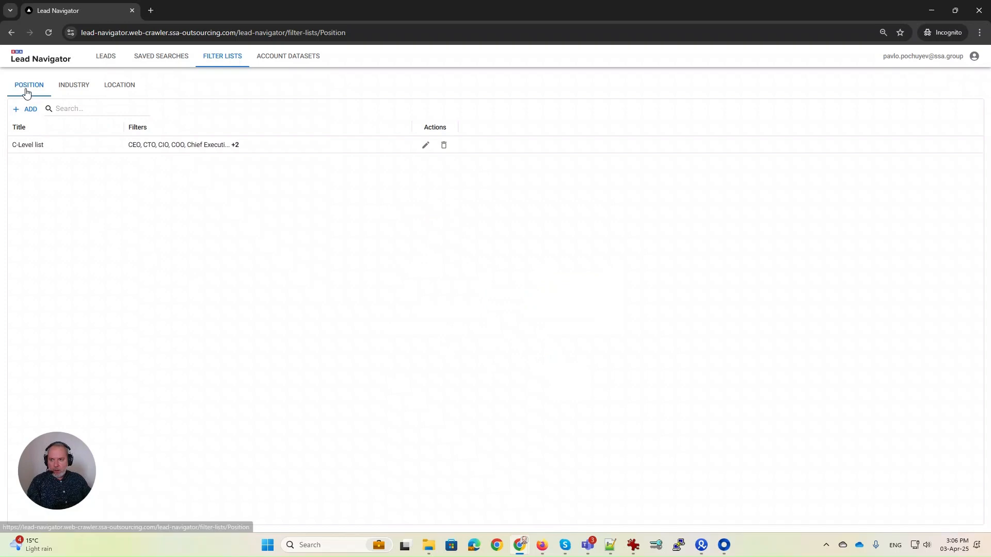
Start a new Industry filter list titled 'My industry list'.
{"action": "left_click", "coordinate": [76, 89]}
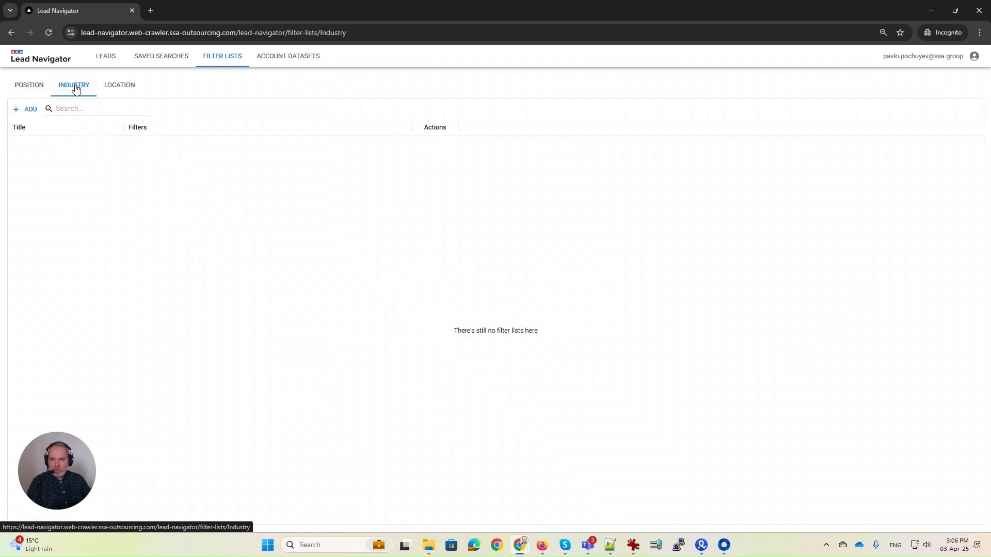
{"action": "left_click", "coordinate": [29, 109]}
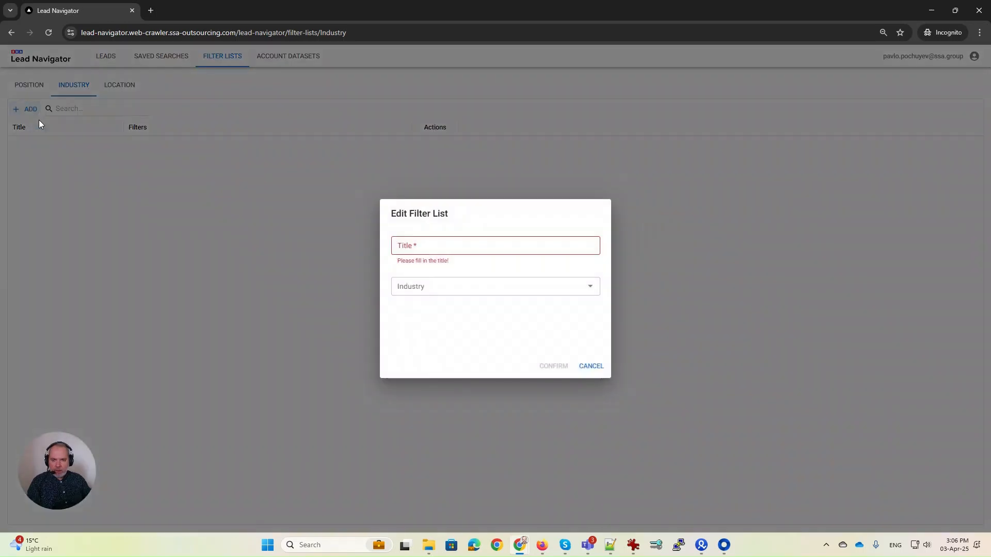
{"action": "left_click", "coordinate": [414, 251]}
{"action": "type", "text": "My industry list"}
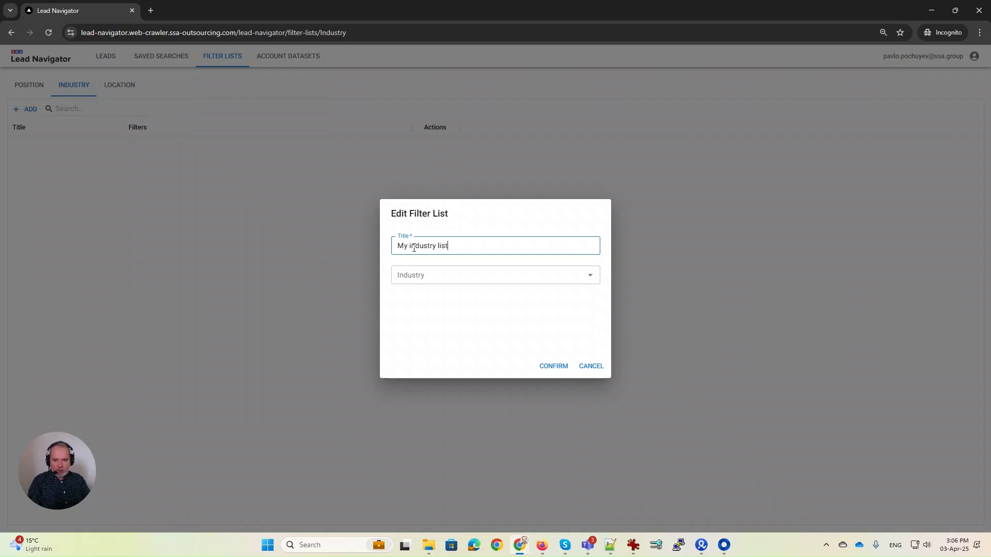
Include Abrasives, Accessible Architecture, Accommodation Services, Accounting; exclude Advertising Services and Agricultural Chemical Manufacturing; save.
{"action": "left_click", "coordinate": [529, 279]}
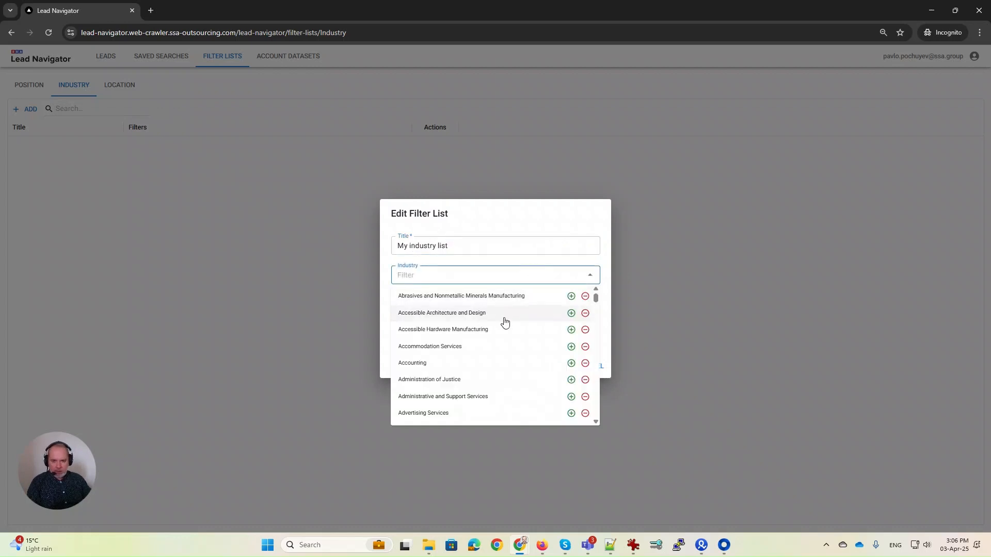
{"action": "left_click", "coordinate": [570, 296]}
{"action": "left_click", "coordinate": [570, 313]}
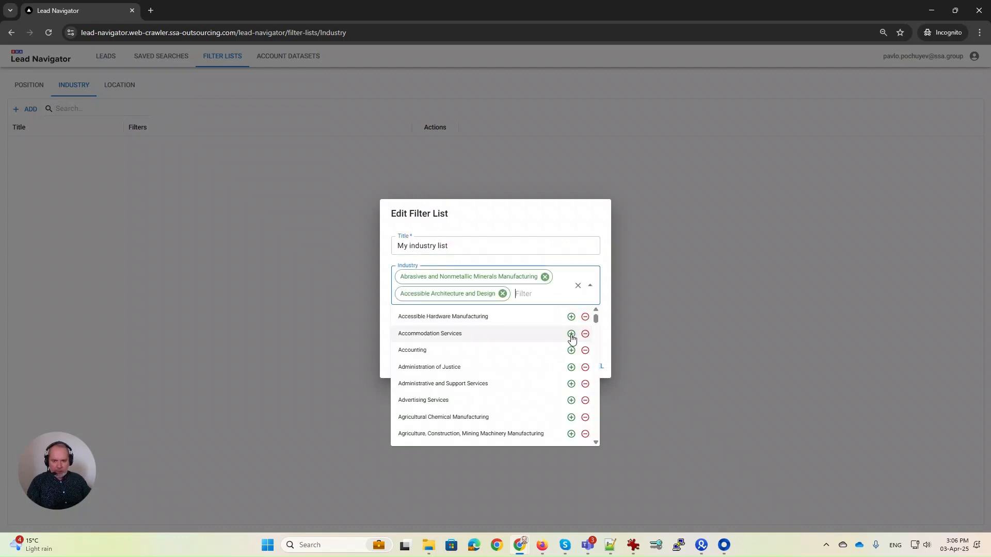
{"action": "left_click", "coordinate": [571, 334]}
{"action": "left_click", "coordinate": [571, 350]}
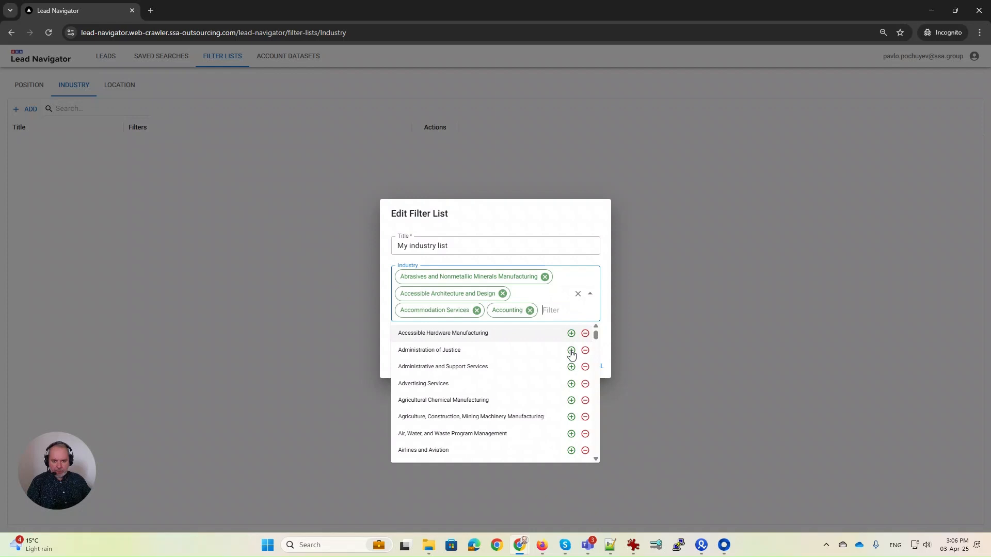
{"action": "left_click", "coordinate": [585, 384]}
{"action": "left_click", "coordinate": [585, 400]}
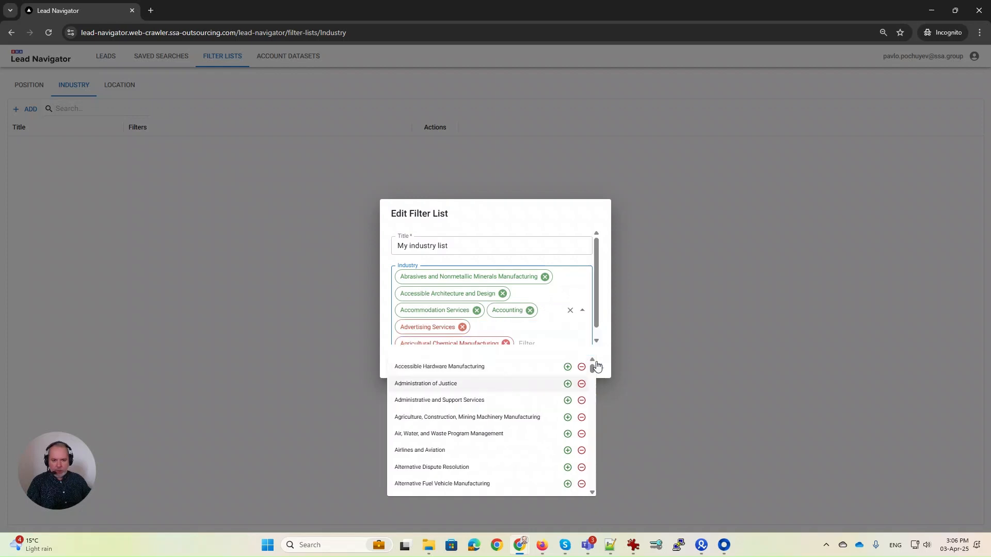
{"action": "left_click", "coordinate": [604, 312]}
{"action": "left_click", "coordinate": [553, 366]}
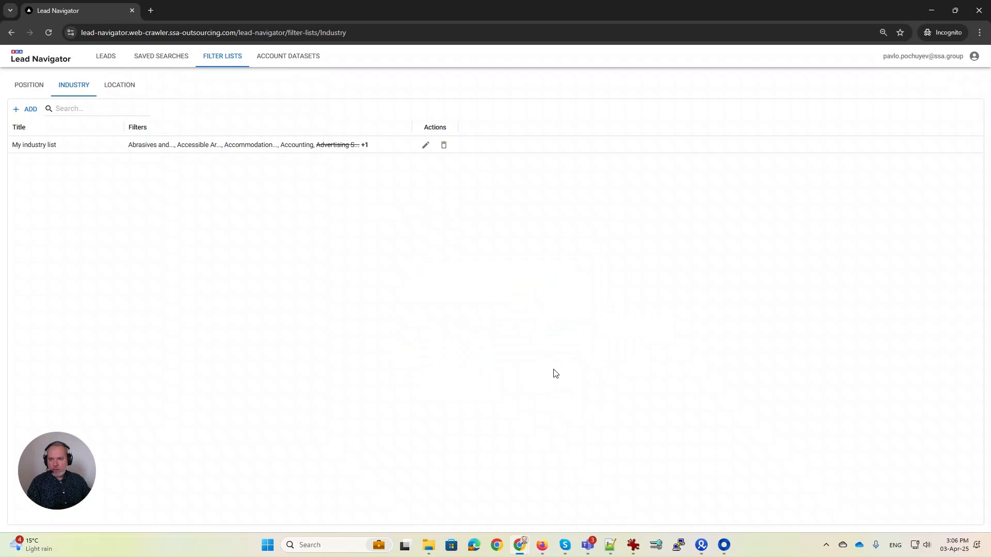
{"action": "left_click", "coordinate": [119, 85]}
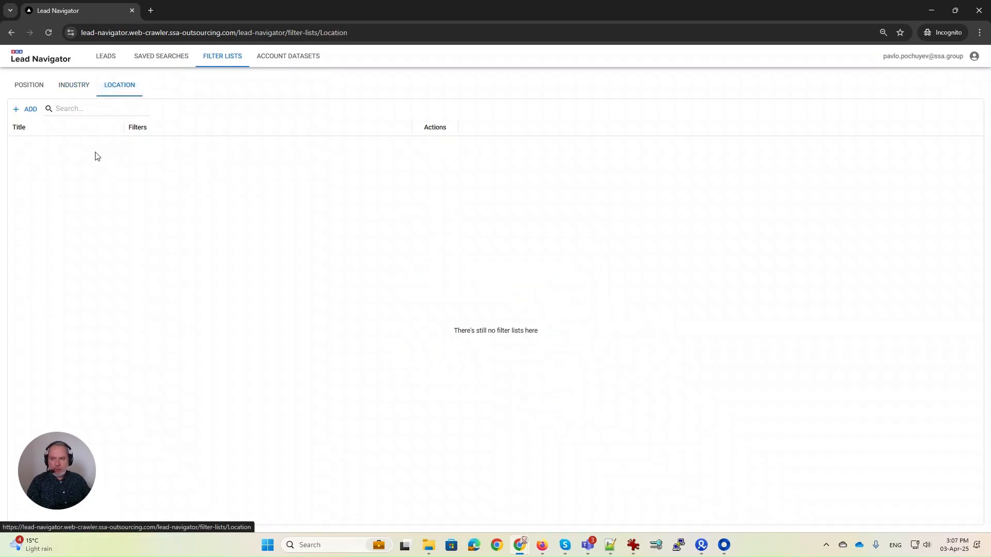
Save a Location list 'US list' with Massachusetts and Texas, United States.
{"action": "left_click", "coordinate": [28, 111]}
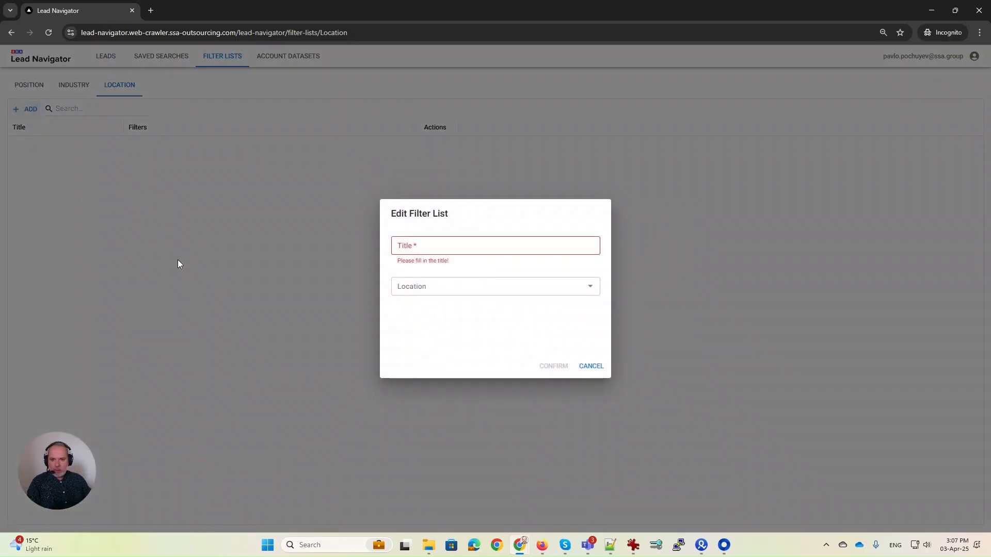
{"action": "left_click", "coordinate": [407, 244]}
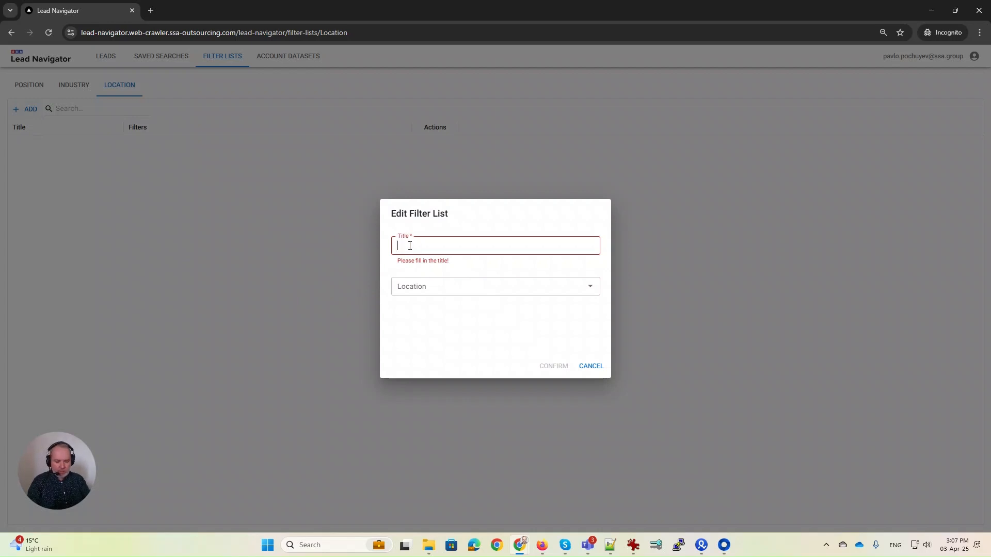
{"action": "type", "text": "US list"}
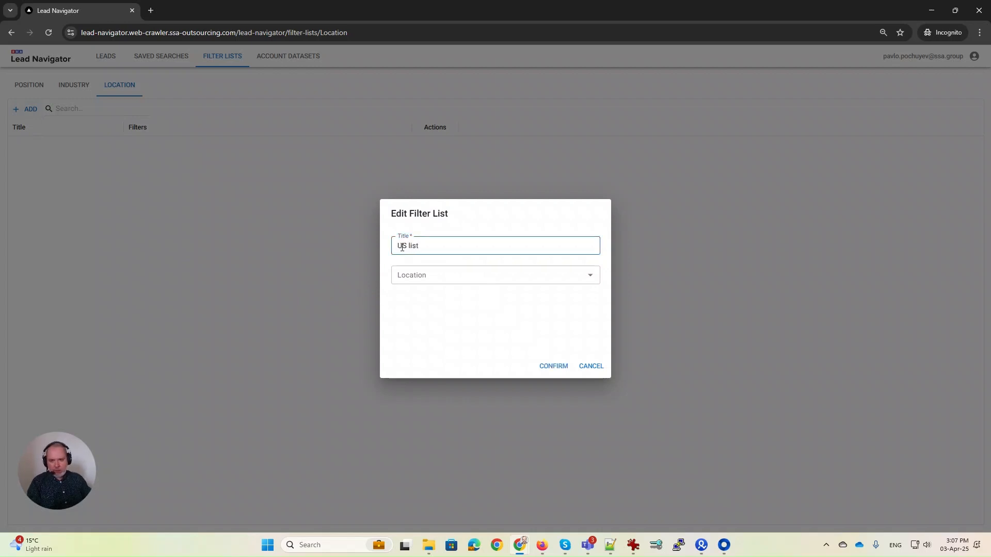
{"action": "left_click", "coordinate": [447, 276]}
{"action": "type", "text": "Massa"}
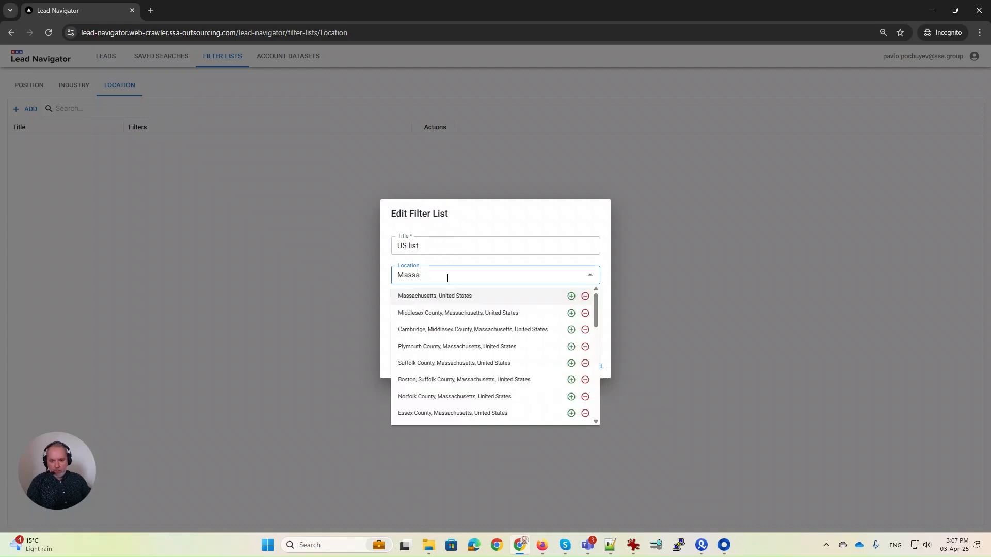
{"action": "left_click", "coordinate": [447, 299]}
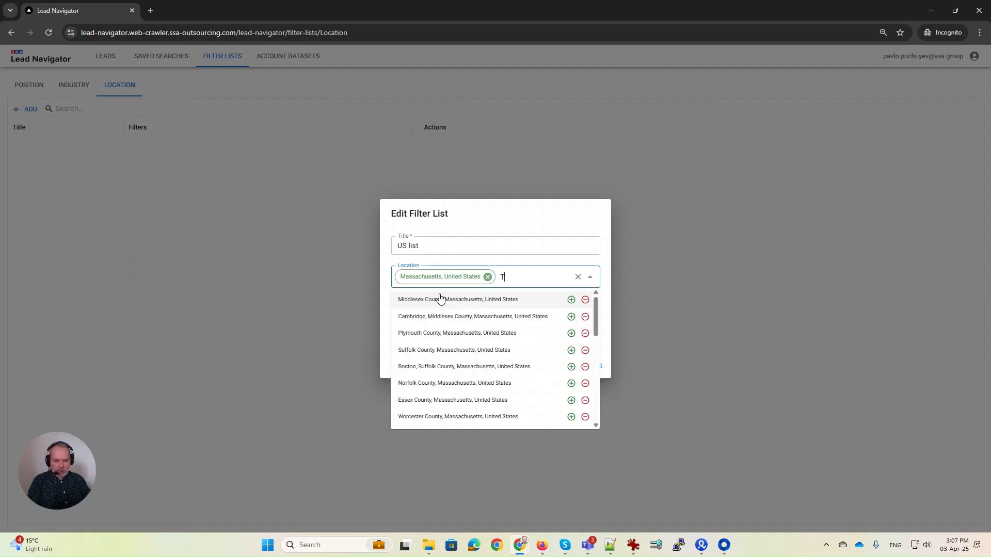
{"action": "type", "text": "Texas"}
{"action": "left_click", "coordinate": [422, 301]}
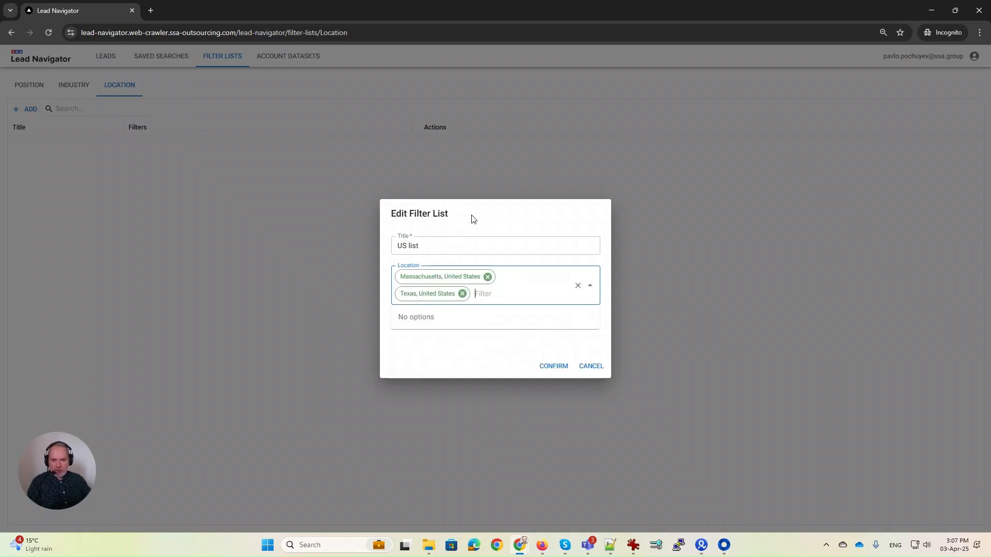
{"action": "left_click", "coordinate": [551, 367]}
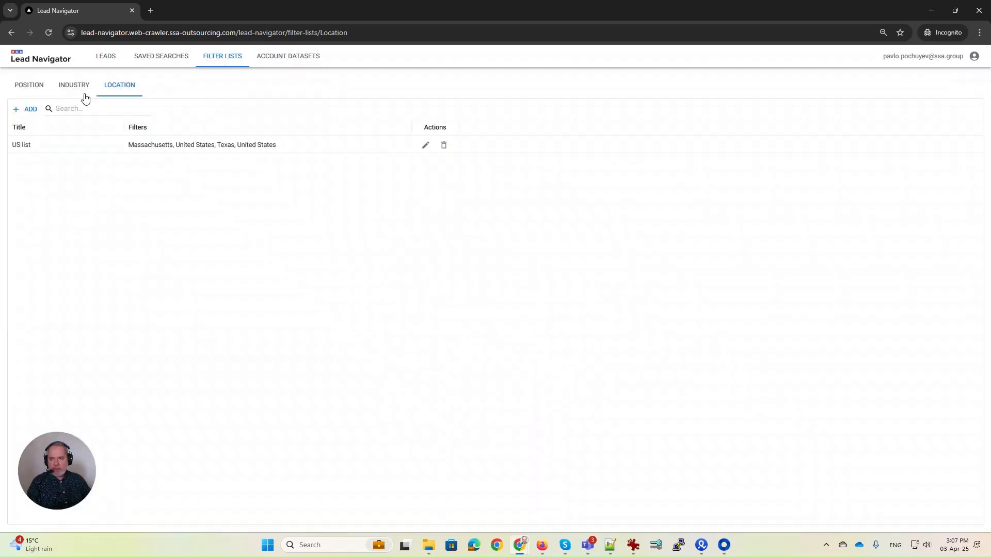
{"action": "left_click", "coordinate": [107, 56]}
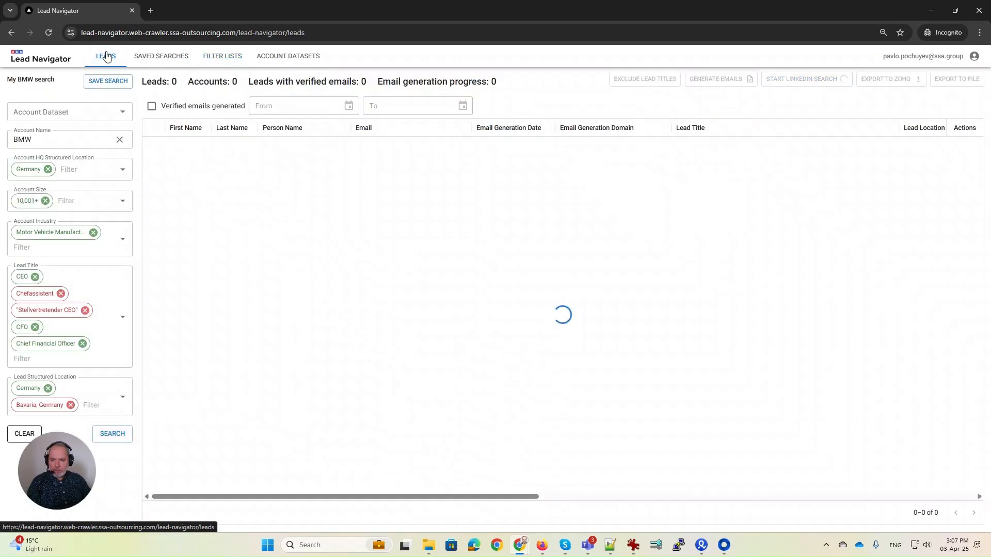
Clear all lead filters, then filter Account Industry by My industry list and Lead Title by C-Level list.
{"action": "left_click", "coordinate": [24, 435]}
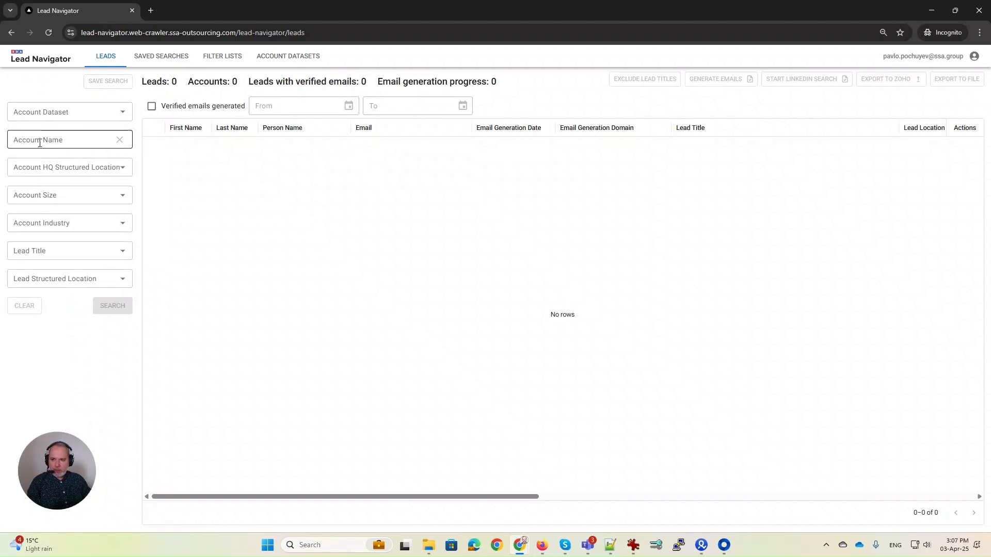
{"action": "left_click", "coordinate": [26, 222]}
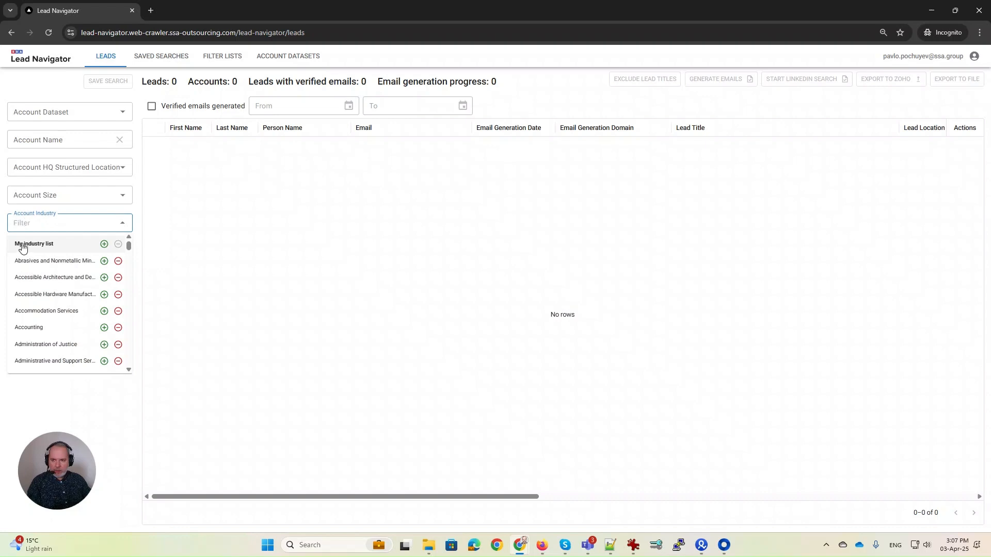
{"action": "left_click", "coordinate": [22, 247]}
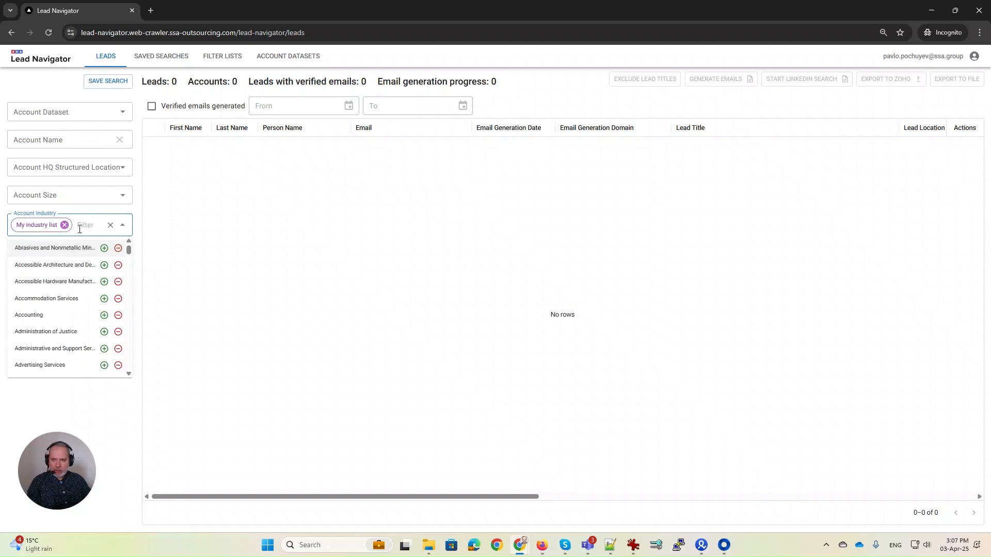
{"action": "left_click", "coordinate": [150, 227]}
{"action": "left_click", "coordinate": [36, 255]}
{"action": "type", "text": "C"}
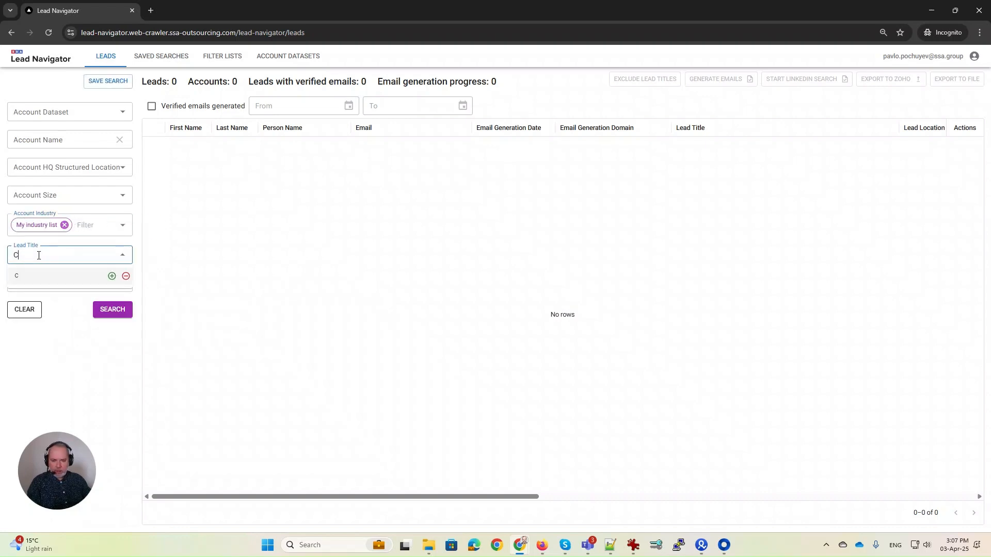
{"action": "type", "text": "-"}
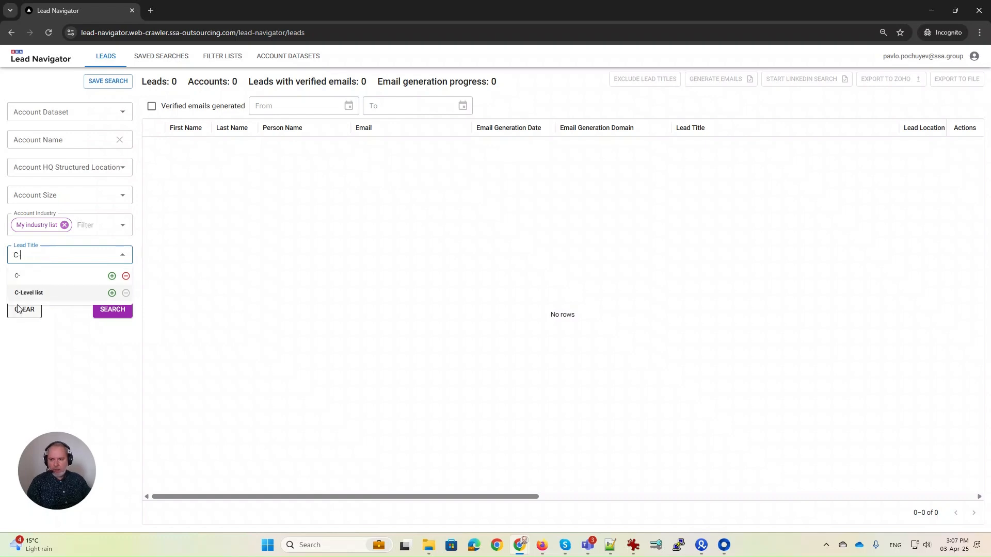
{"action": "left_click", "coordinate": [27, 294]}
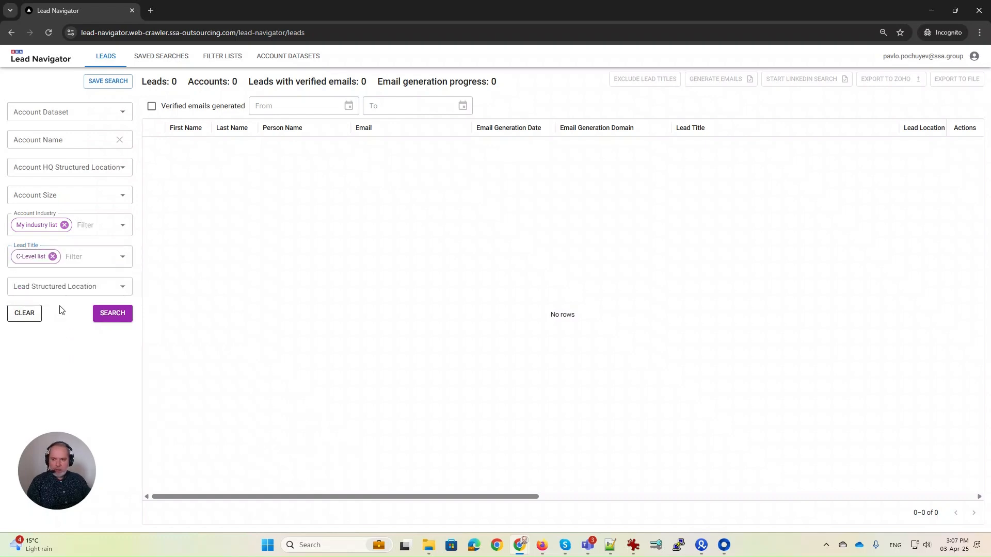
Filter both the Lead Structured Location and the Account HQ Location by the US list.
{"action": "left_click", "coordinate": [38, 291]}
{"action": "type", "text": "US"}
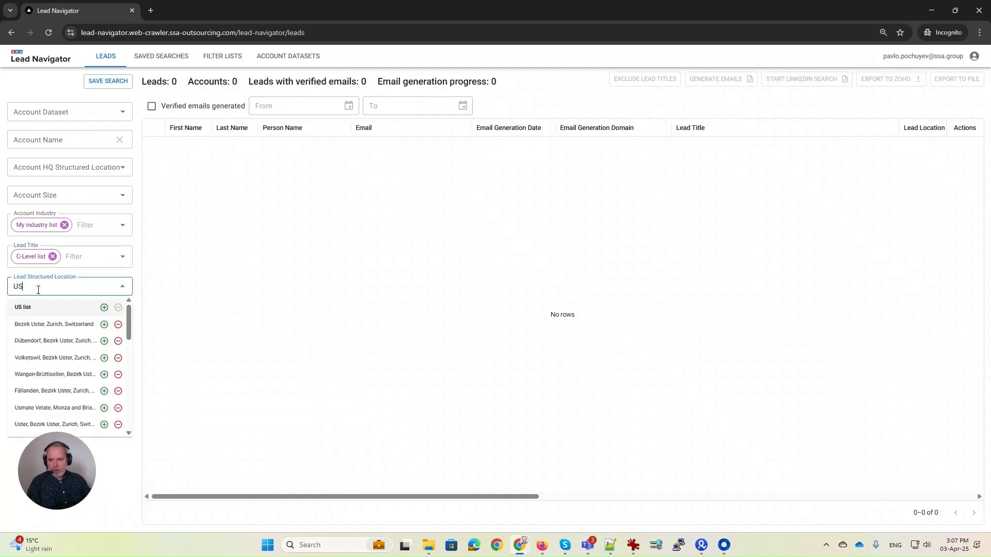
{"action": "left_click", "coordinate": [24, 310]}
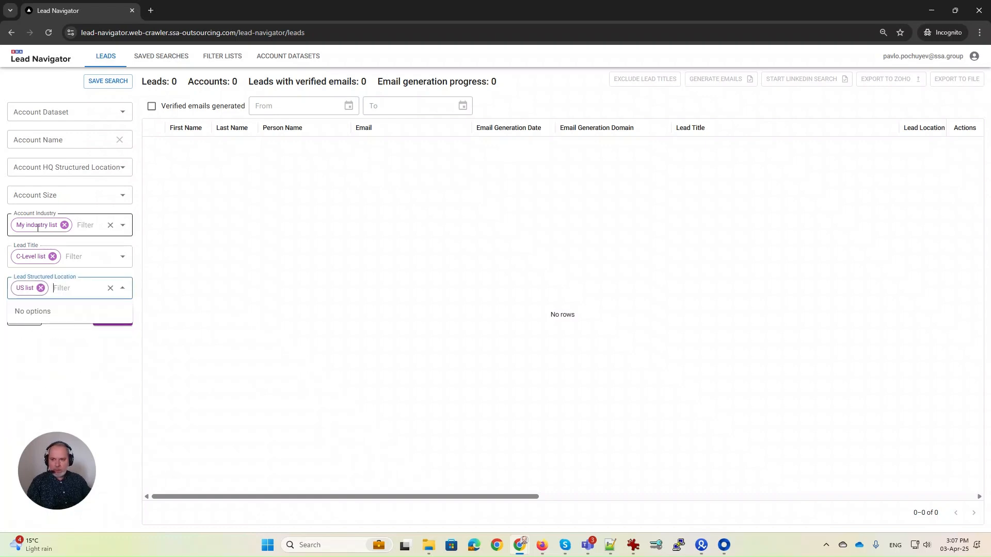
{"action": "left_click", "coordinate": [59, 341]}
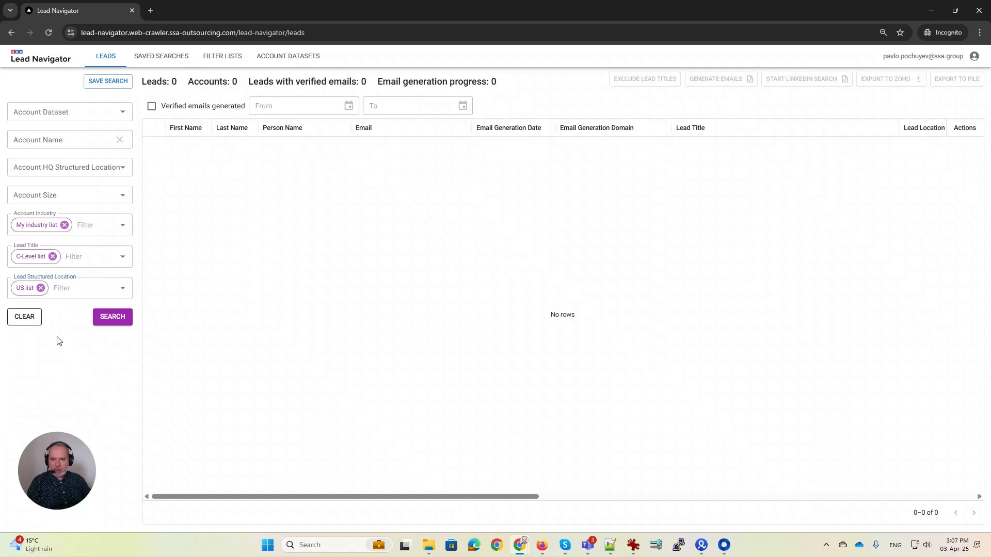
{"action": "left_click", "coordinate": [41, 168]}
{"action": "type", "text": "US"}
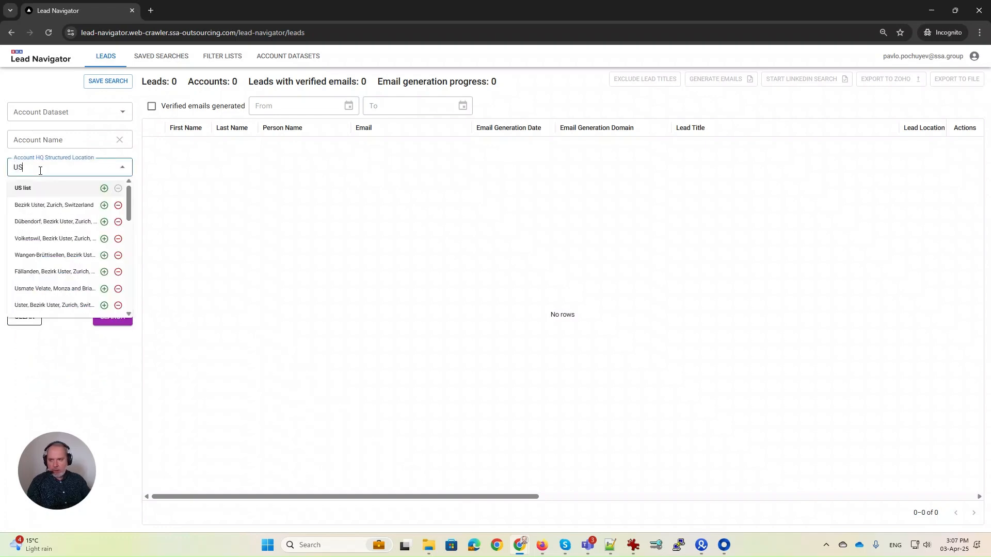
{"action": "left_click", "coordinate": [29, 190]}
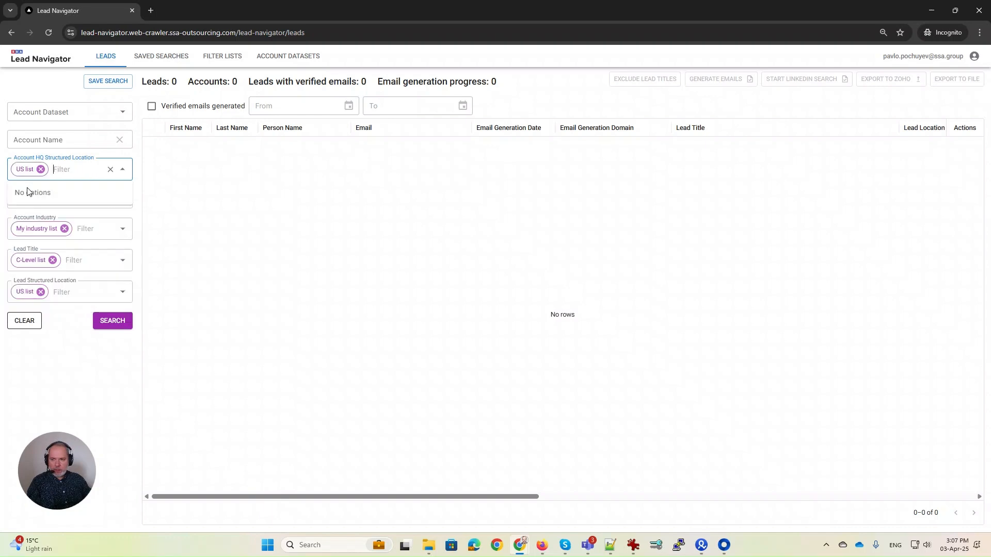
{"action": "left_click", "coordinate": [79, 369]}
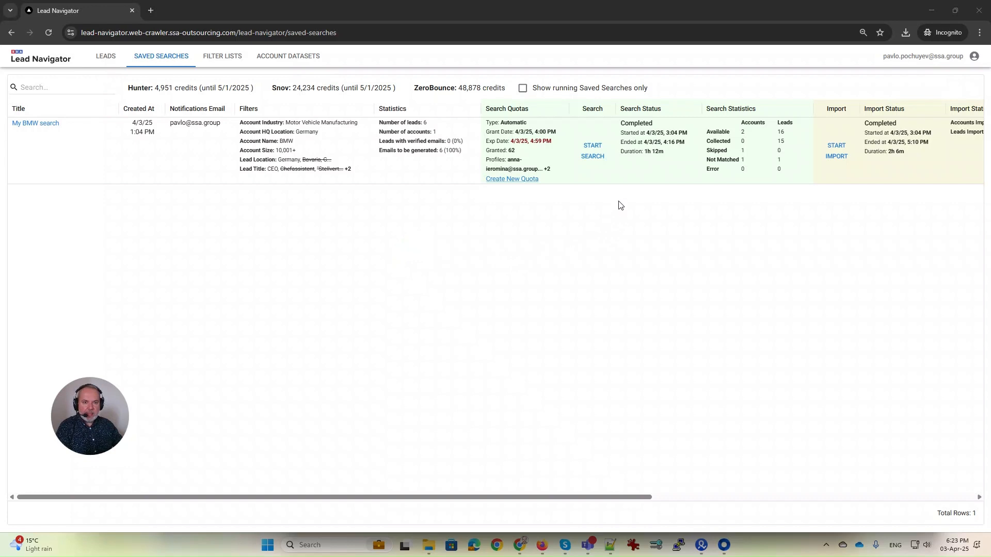
Check the completed My BMW search's statistics in Saved Searches and open its leads.
{"action": "mouse_move", "coordinate": [622, 159]}
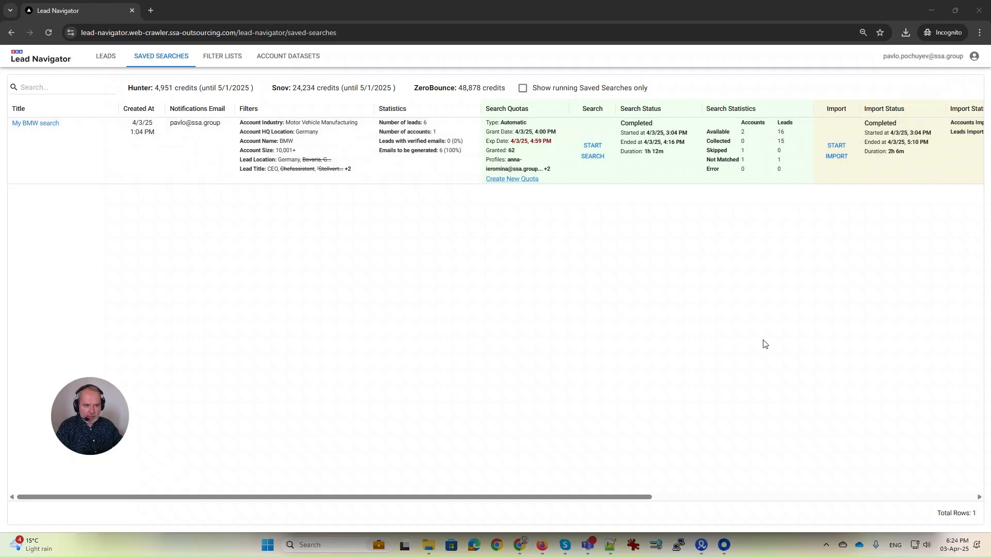
{"action": "left_click_drag", "start_coordinate": [612, 499], "coordinate": [710, 506]}
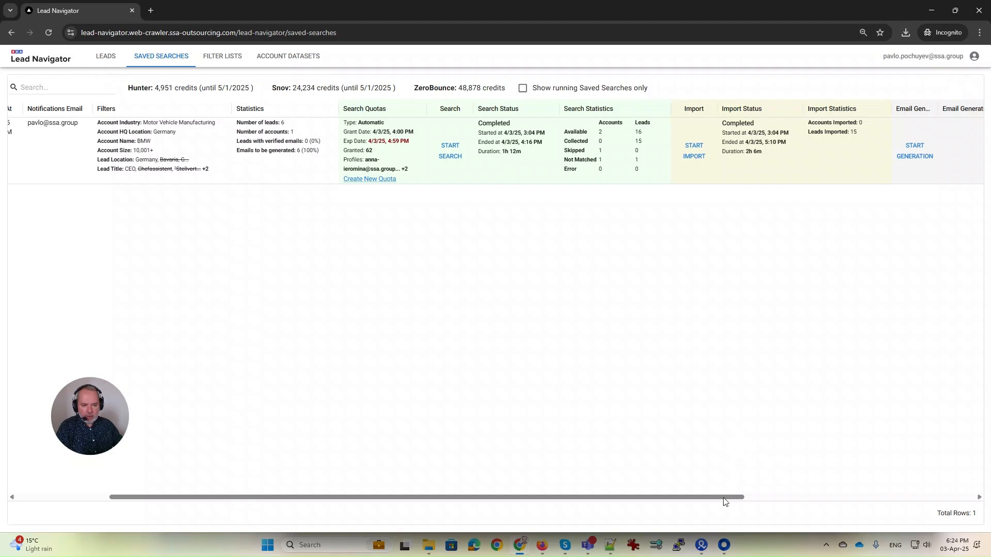
{"action": "left_click_drag", "start_coordinate": [725, 498], "coordinate": [533, 496]}
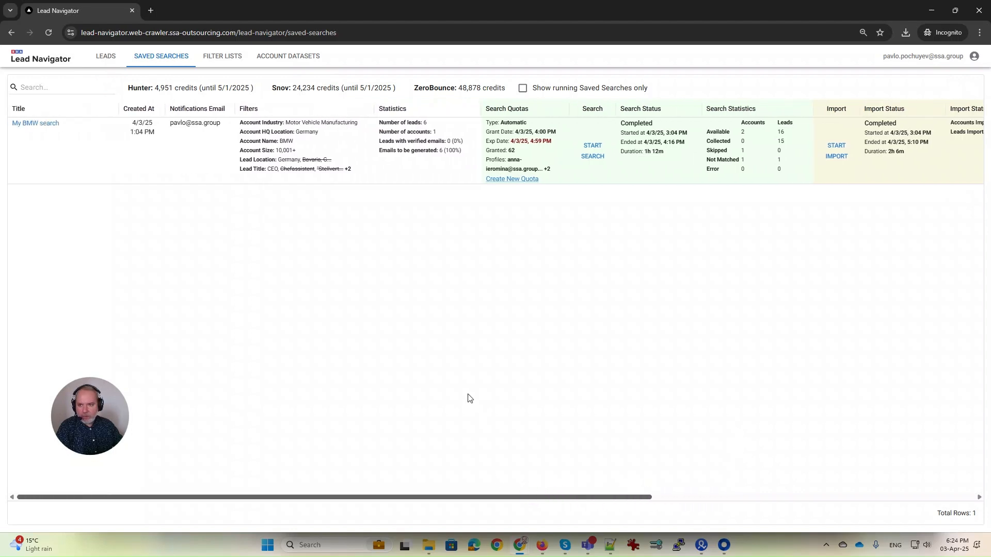
{"action": "left_click", "coordinate": [29, 128]}
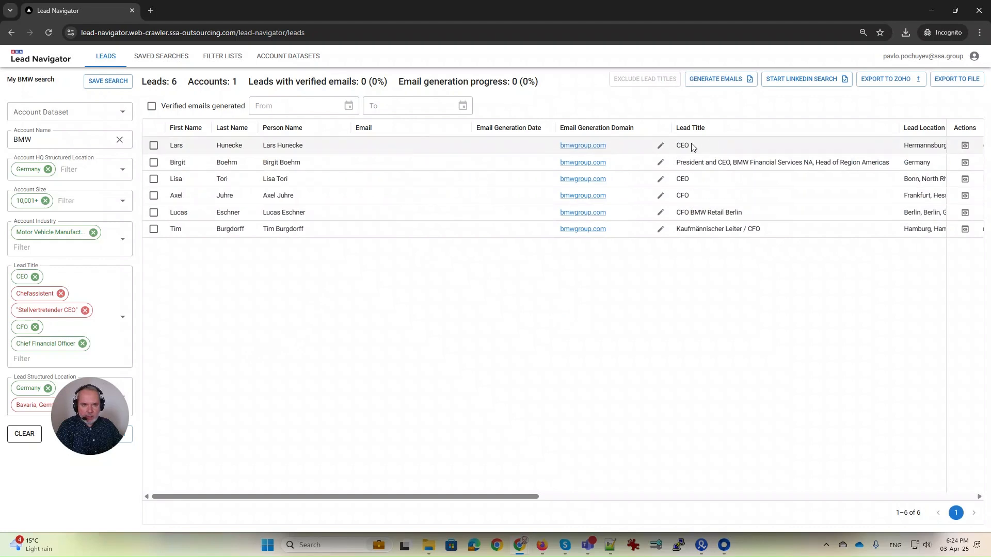
Sort the six leads by Lead Title ascending and tick the three CFO leads.
{"action": "left_click", "coordinate": [682, 129]}
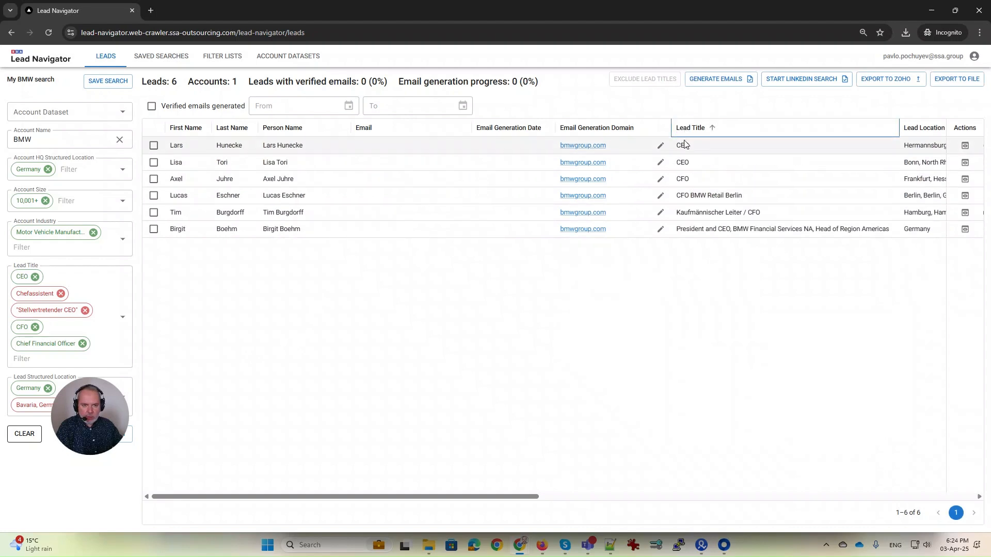
{"action": "left_click", "coordinate": [682, 178]}
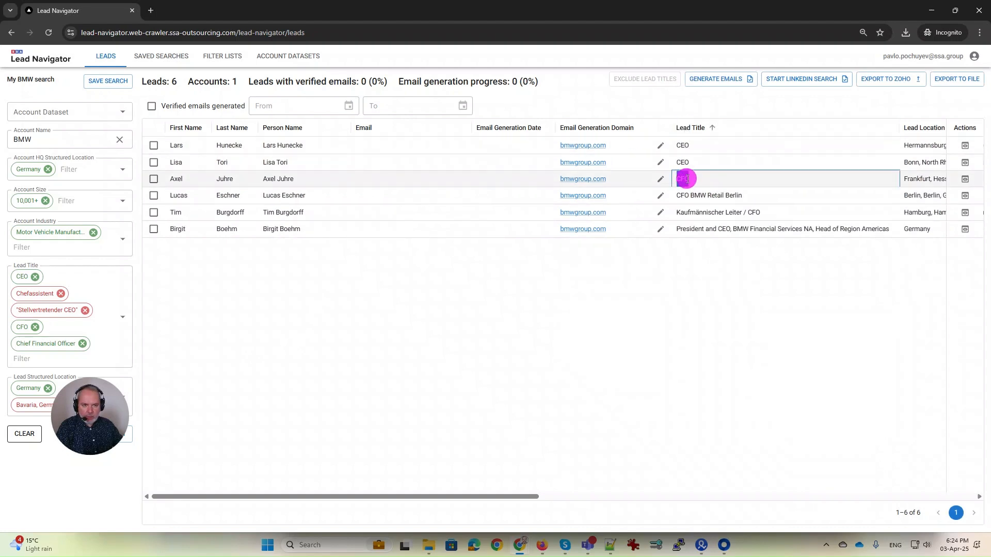
{"action": "left_click", "coordinate": [685, 196]}
{"action": "double_click", "coordinate": [684, 196]}
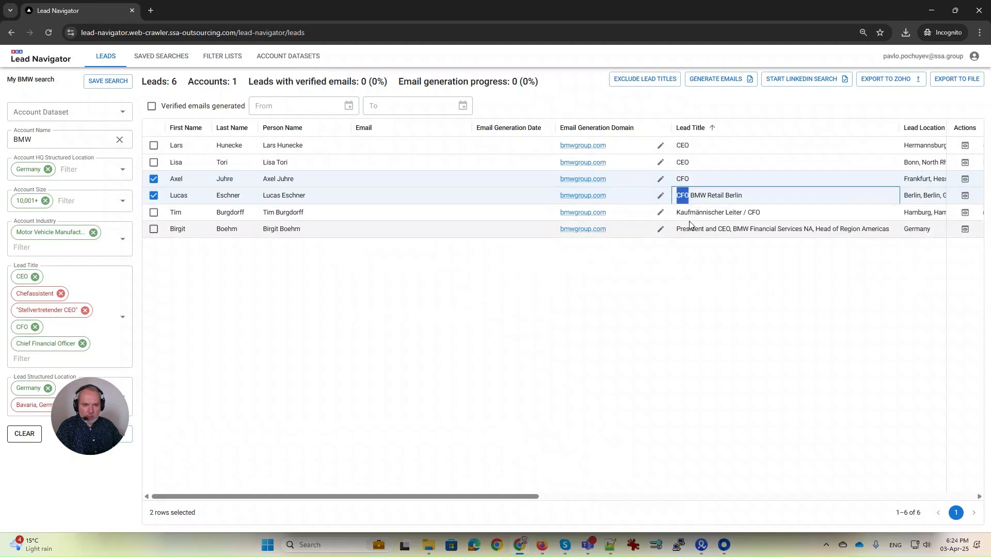
{"action": "left_click", "coordinate": [750, 212]}
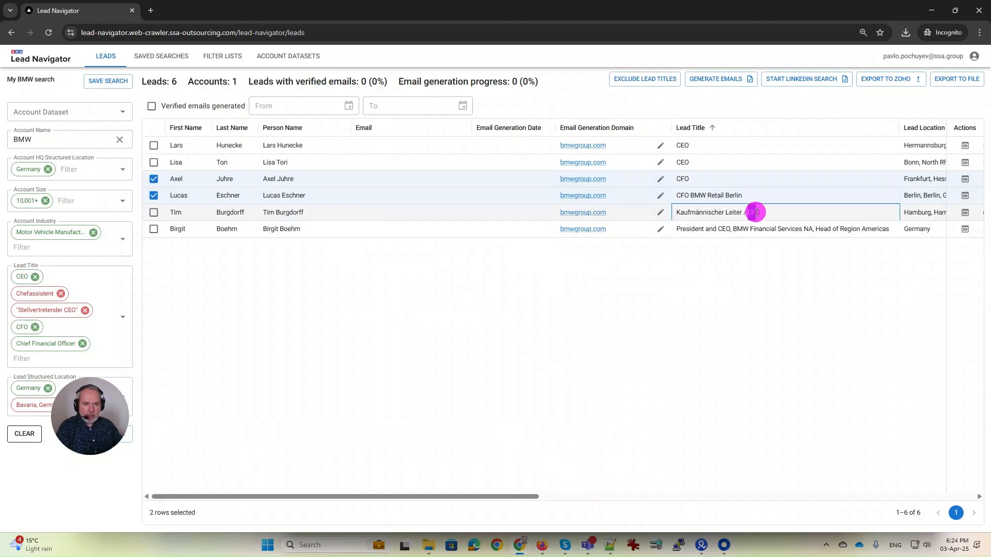
{"action": "left_click_drag", "start_coordinate": [747, 212], "coordinate": [756, 213]}
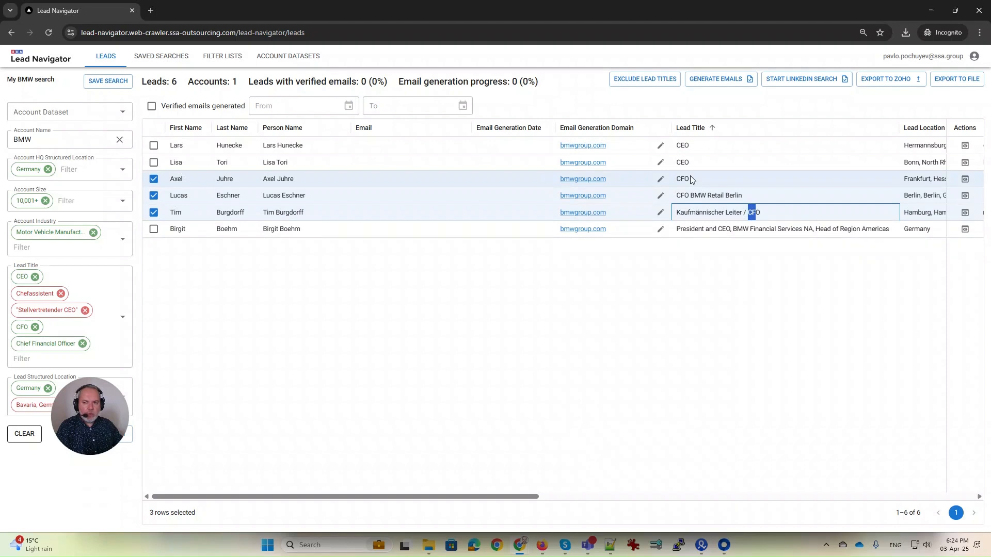
Untick all three CFO leads, leaving none selected, and start email generation.
{"action": "left_click", "coordinate": [712, 253]}
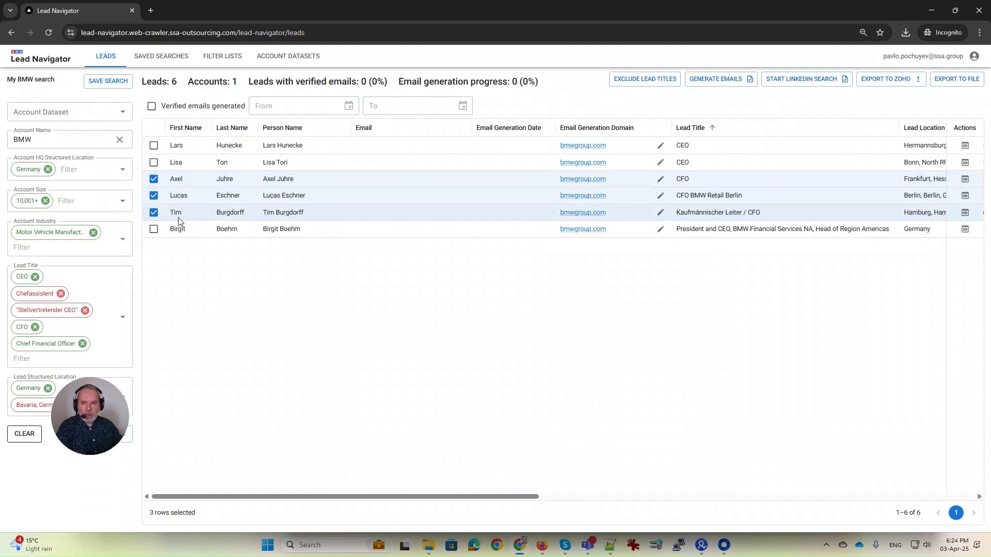
{"action": "left_click", "coordinate": [153, 212]}
{"action": "left_click", "coordinate": [154, 195]}
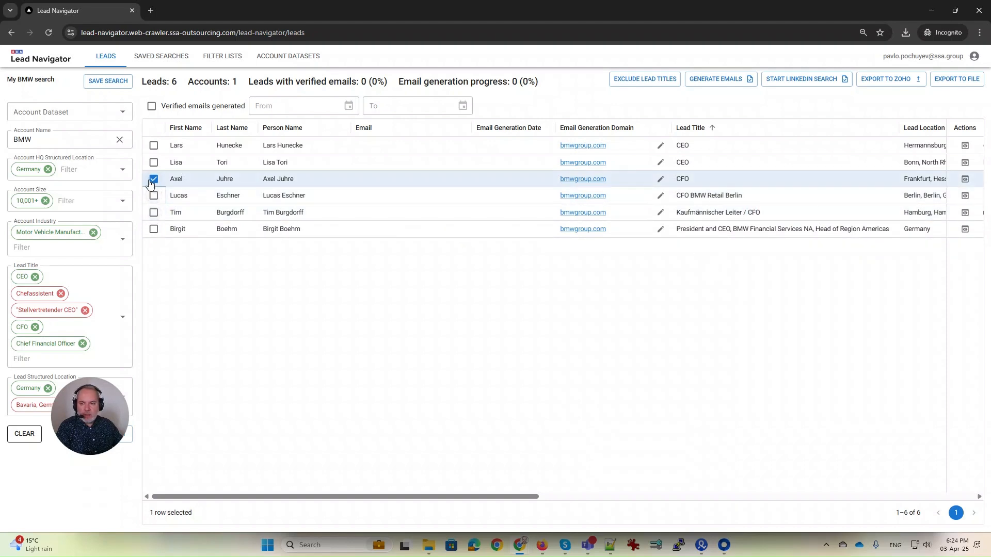
{"action": "left_click", "coordinate": [150, 181]}
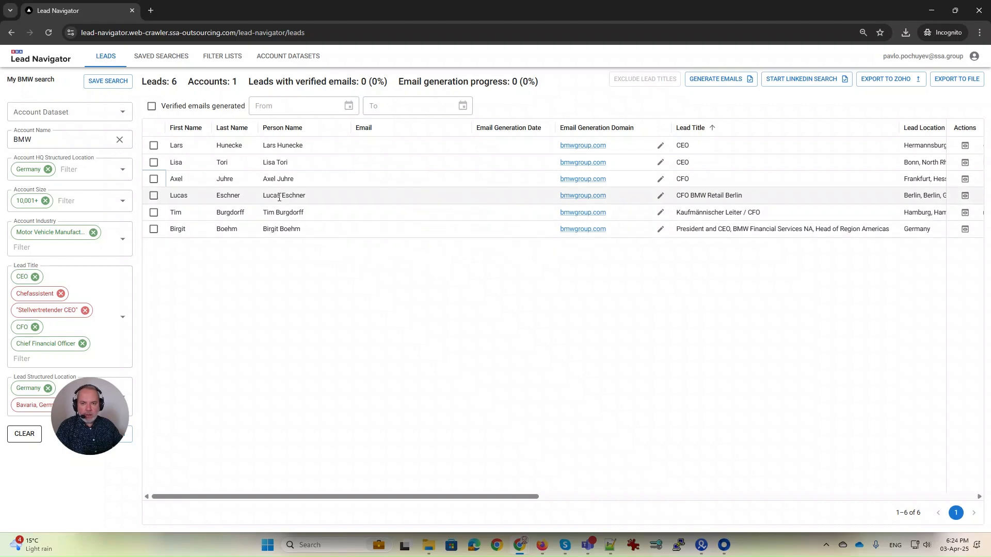
{"action": "left_click", "coordinate": [725, 81]}
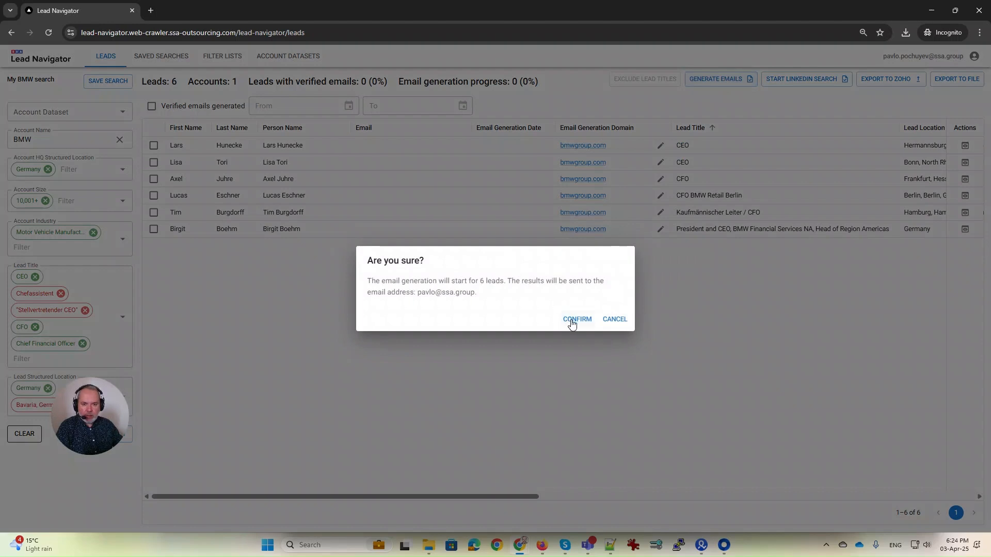
Confirm the 'Are you sure?' prompt to generate emails for all 6 leads.
{"action": "left_click", "coordinate": [574, 322]}
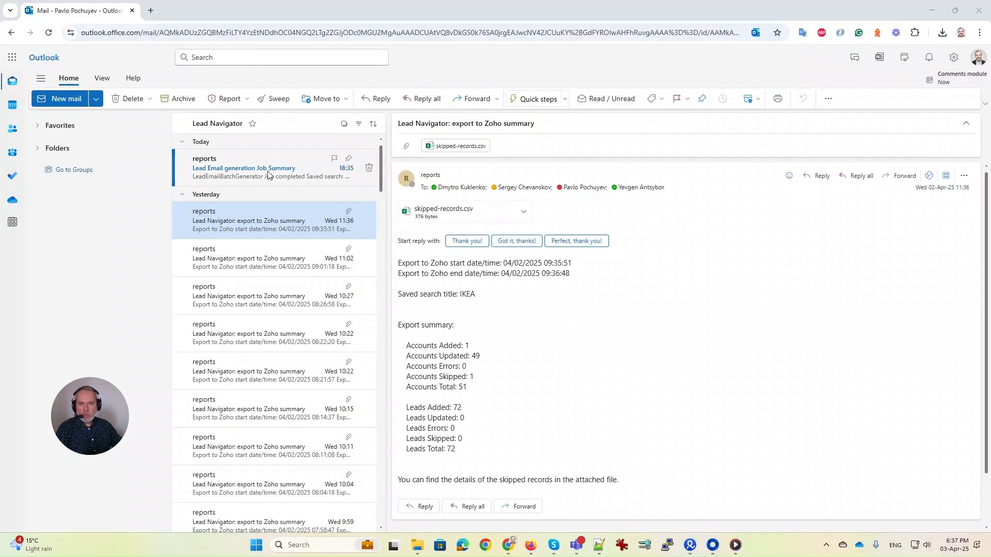
Read the Lead Email generation Job Summary showing 2 valid and 4 invalid emails, then return to Lead Navigator.
{"action": "left_click", "coordinate": [230, 166]}
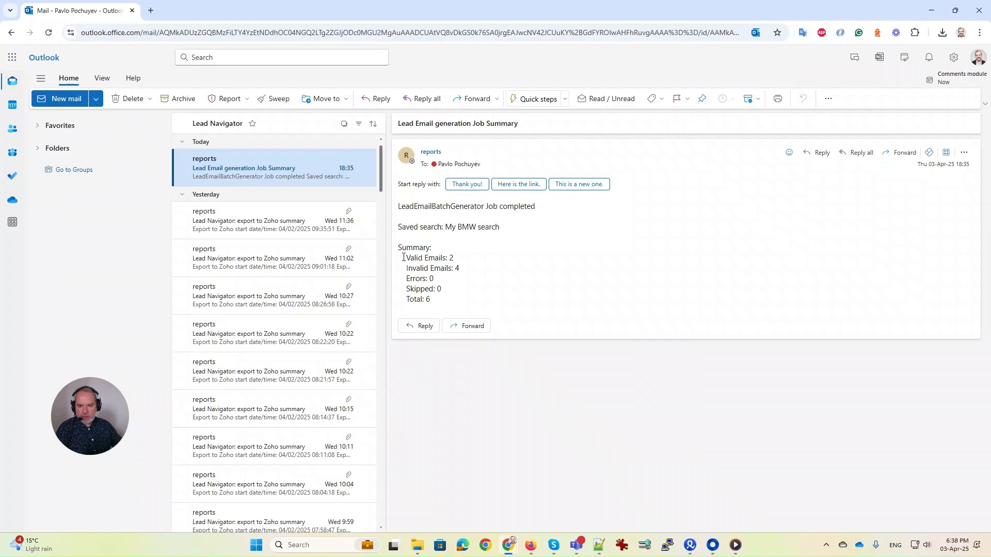
{"action": "left_click_drag", "start_coordinate": [404, 258], "coordinate": [467, 260]}
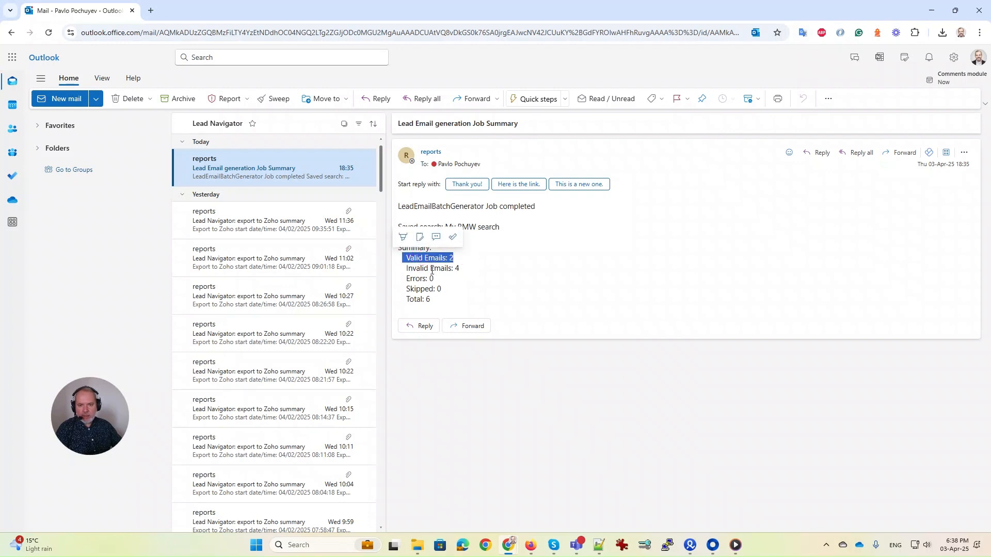
{"action": "left_click_drag", "start_coordinate": [397, 268], "coordinate": [486, 268]}
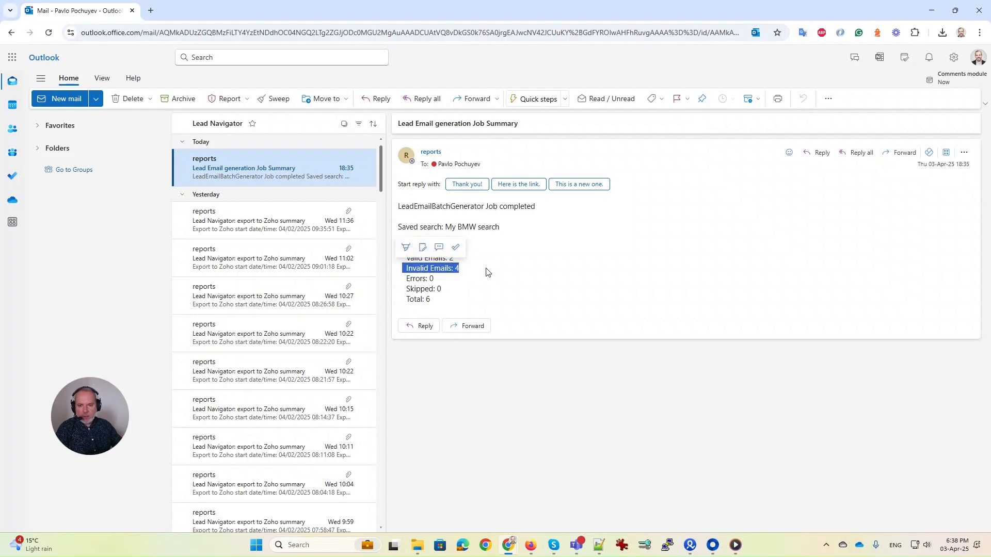
{"action": "left_click", "coordinate": [485, 271]}
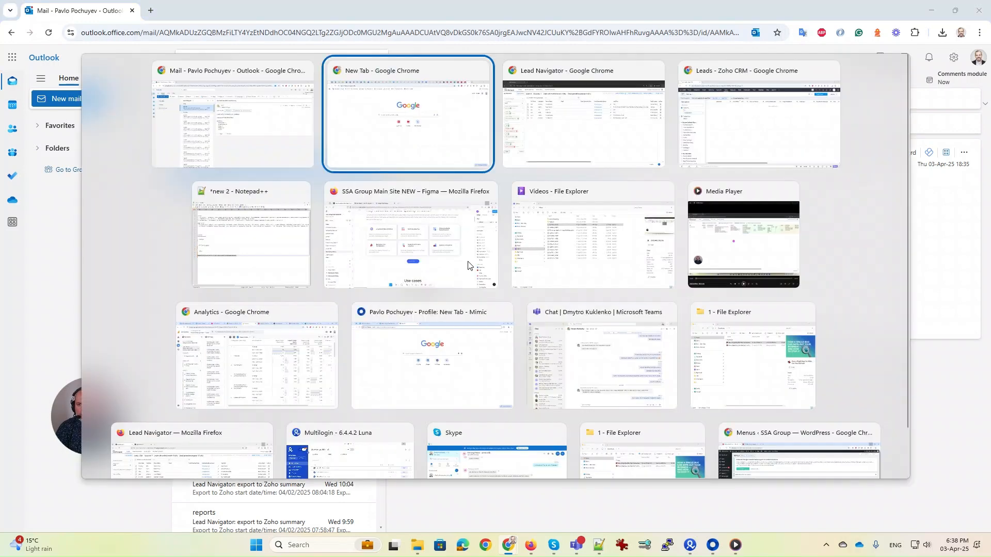
{"action": "key", "text": "alt+Tab"}
{"action": "key", "text": "alt+Tab"}
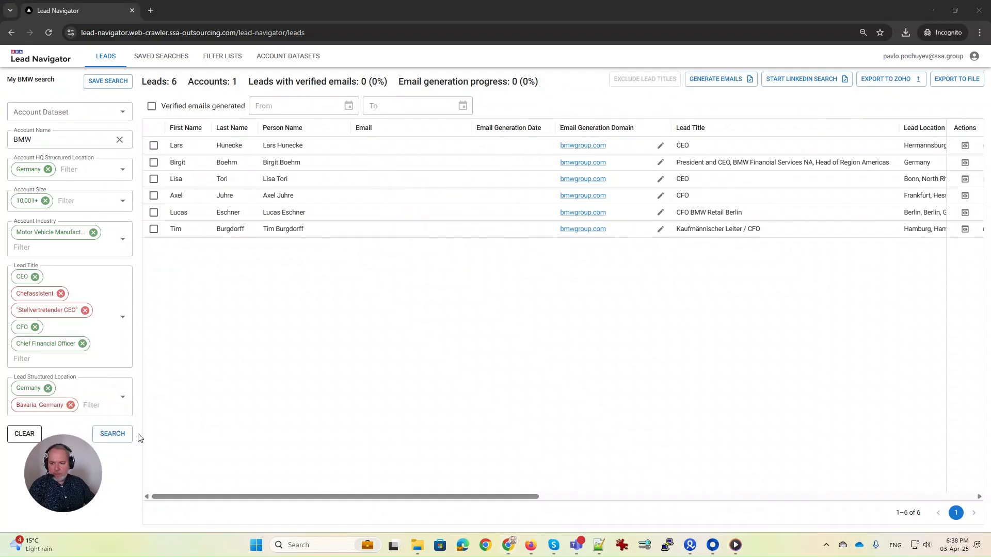
Rerun the BMW search, review the generated emails' validation, and show only verified-email leads.
{"action": "left_click", "coordinate": [114, 434]}
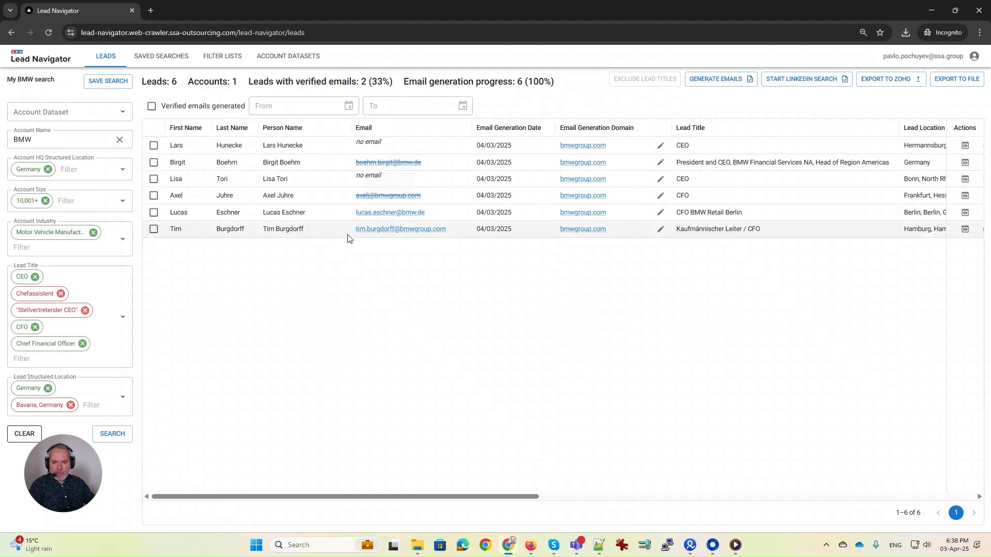
{"action": "mouse_move", "coordinate": [366, 217]}
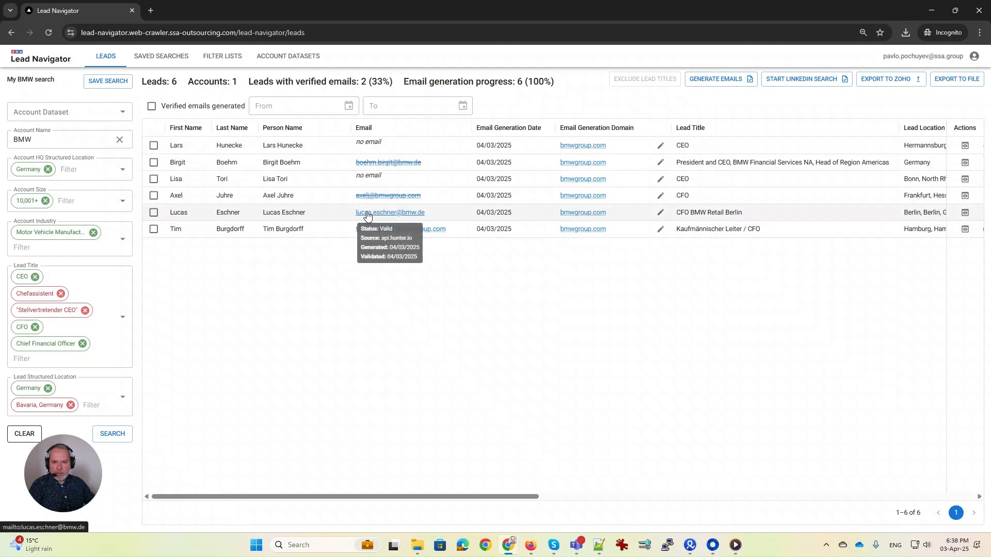
{"action": "mouse_move", "coordinate": [391, 232]}
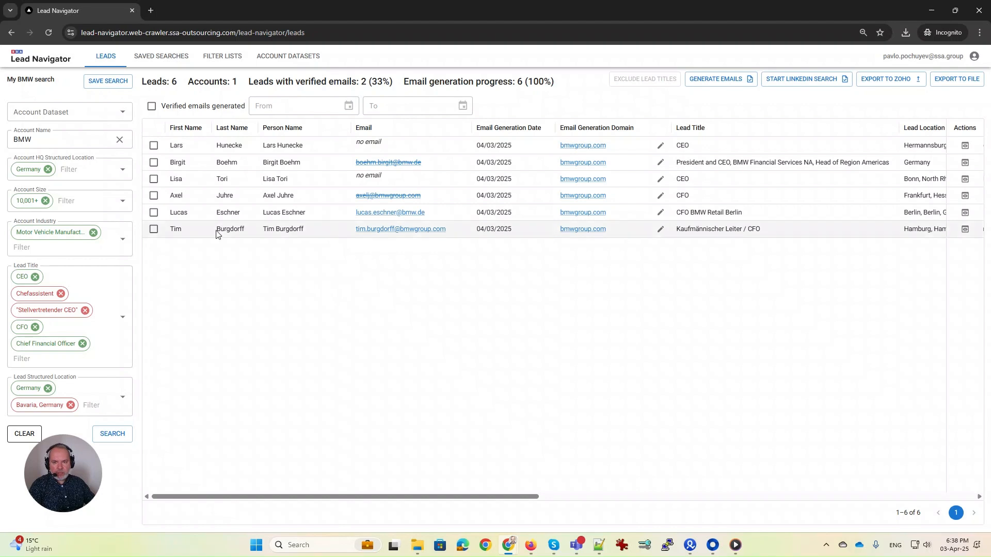
{"action": "left_click", "coordinate": [150, 107]}
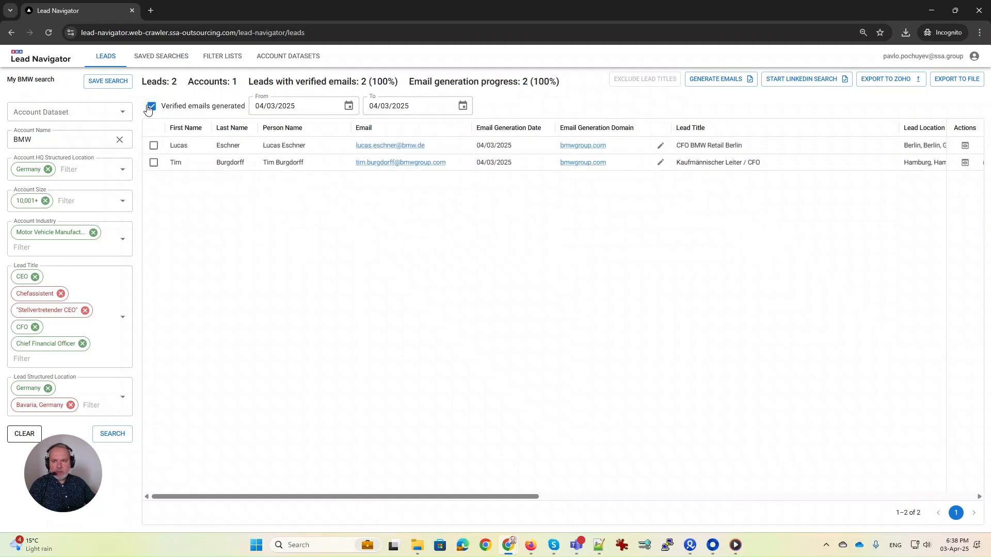
{"action": "left_click", "coordinate": [953, 80]}
{"action": "left_click", "coordinate": [543, 329]}
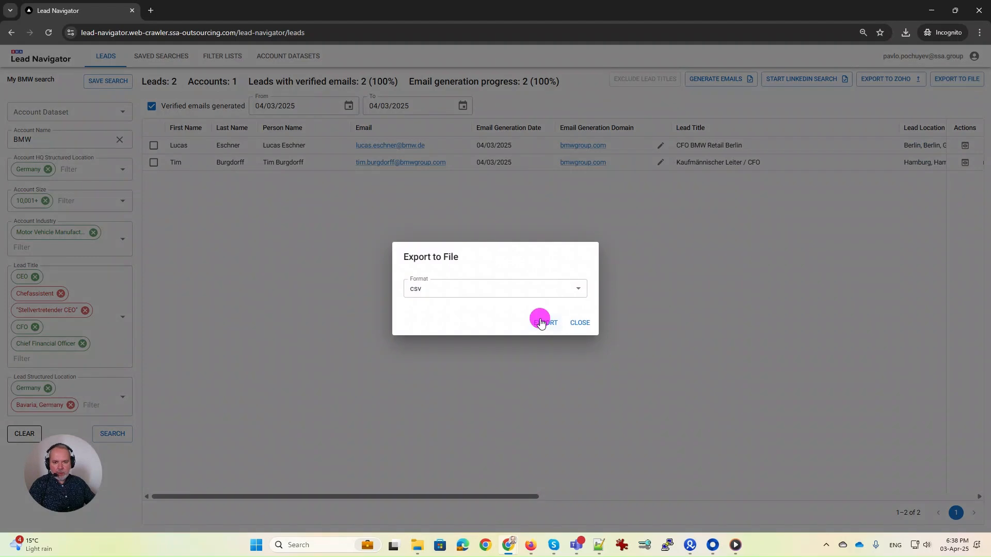
{"action": "left_click", "coordinate": [576, 313]}
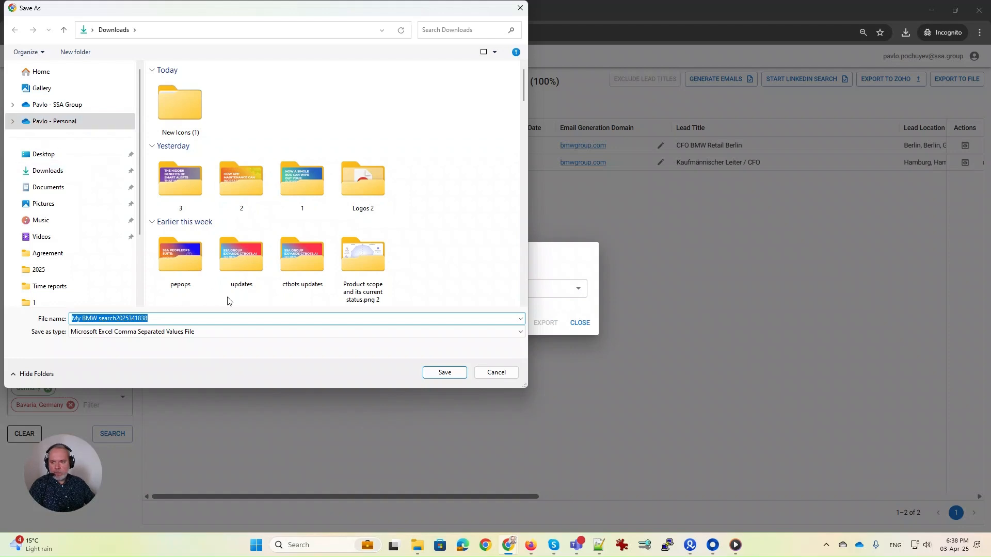
{"action": "left_click", "coordinate": [433, 372]}
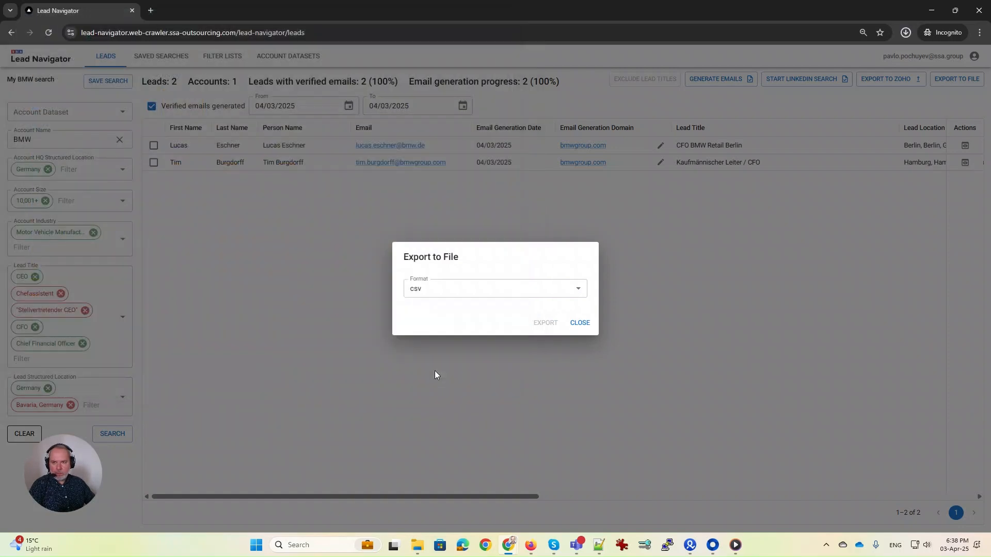
{"action": "left_click", "coordinate": [804, 82]}
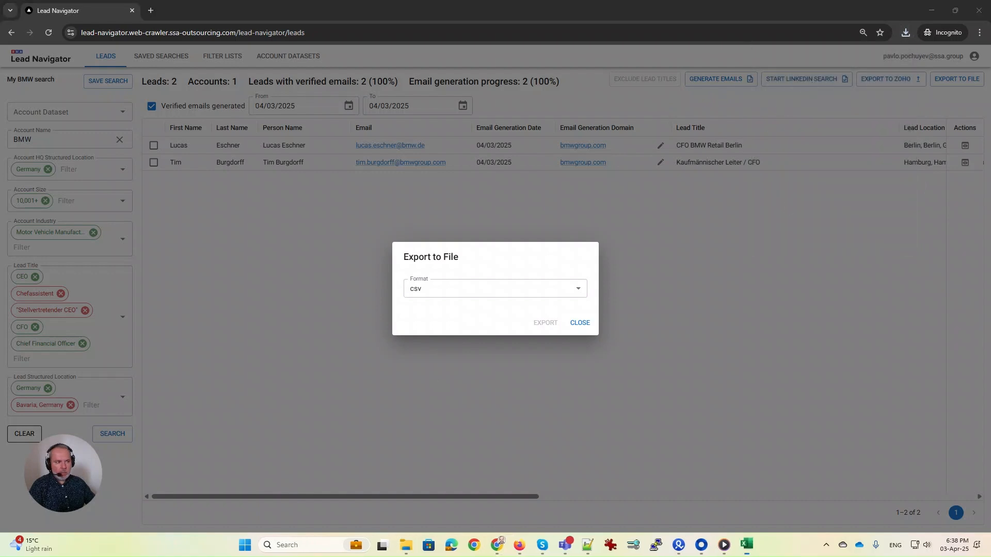
Enlarge the Excel window, widen column C to show full emails, then minimize it and close the export dialog.
{"action": "left_click_drag", "start_coordinate": [911, 81], "coordinate": [314, 90]}
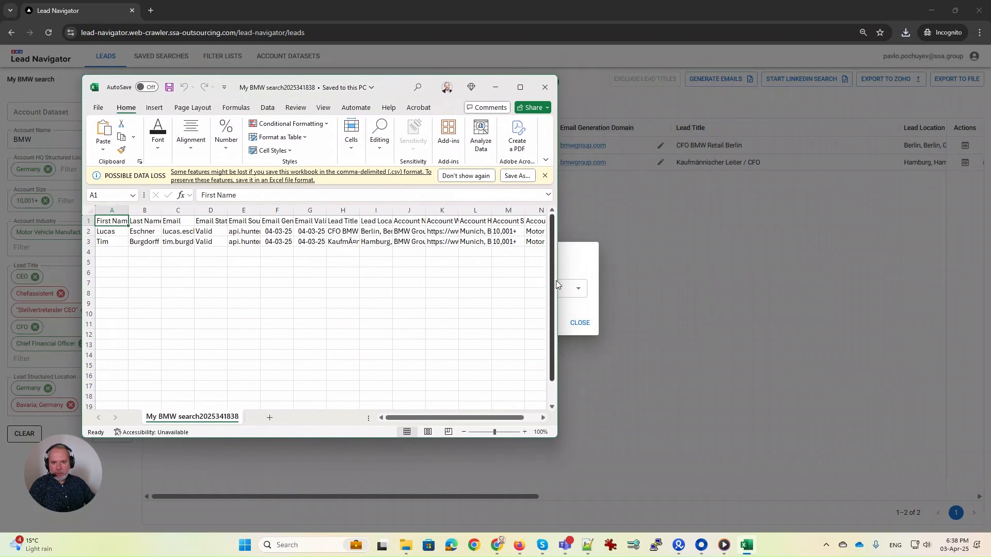
{"action": "left_click_drag", "start_coordinate": [556, 280], "coordinate": [835, 271]}
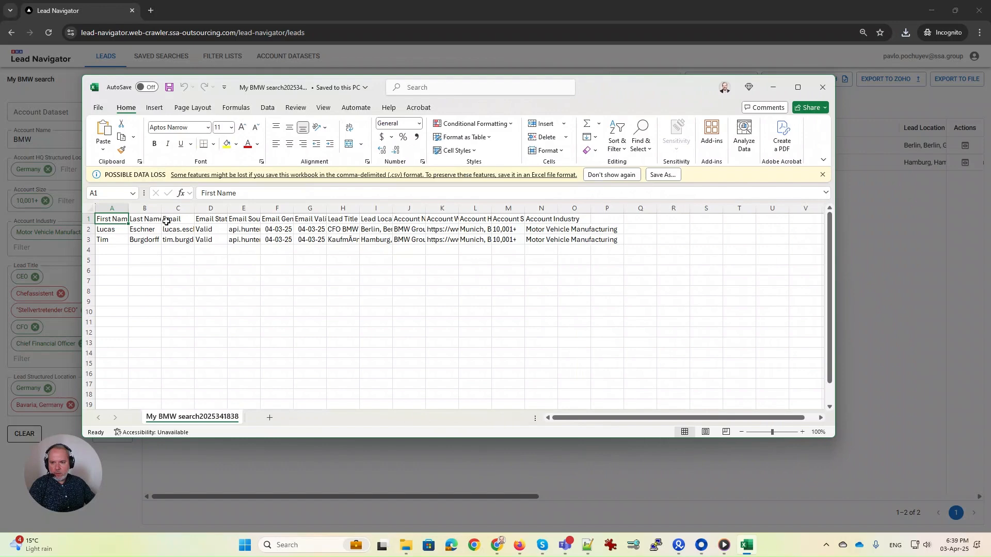
{"action": "left_click_drag", "start_coordinate": [194, 208], "coordinate": [281, 208]}
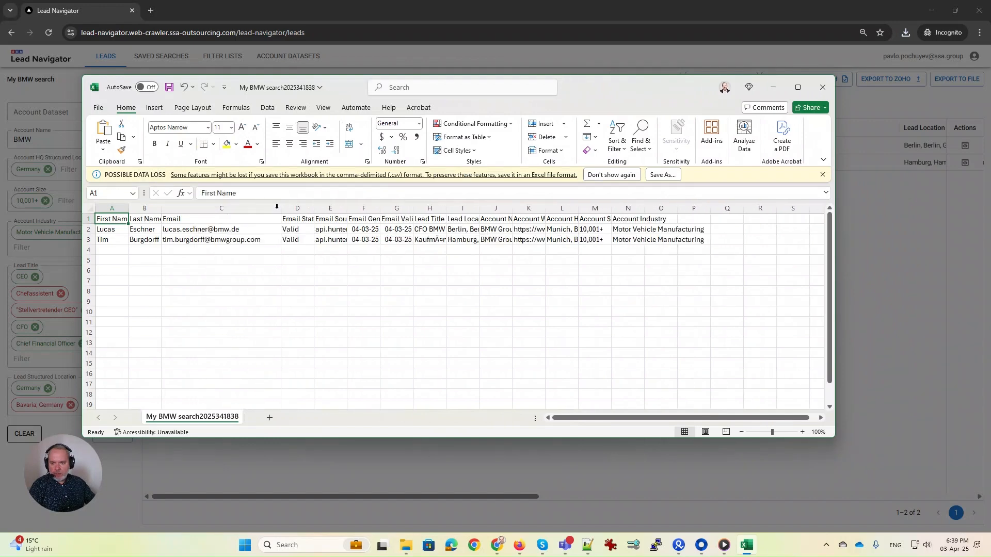
{"action": "left_click", "coordinate": [773, 87]}
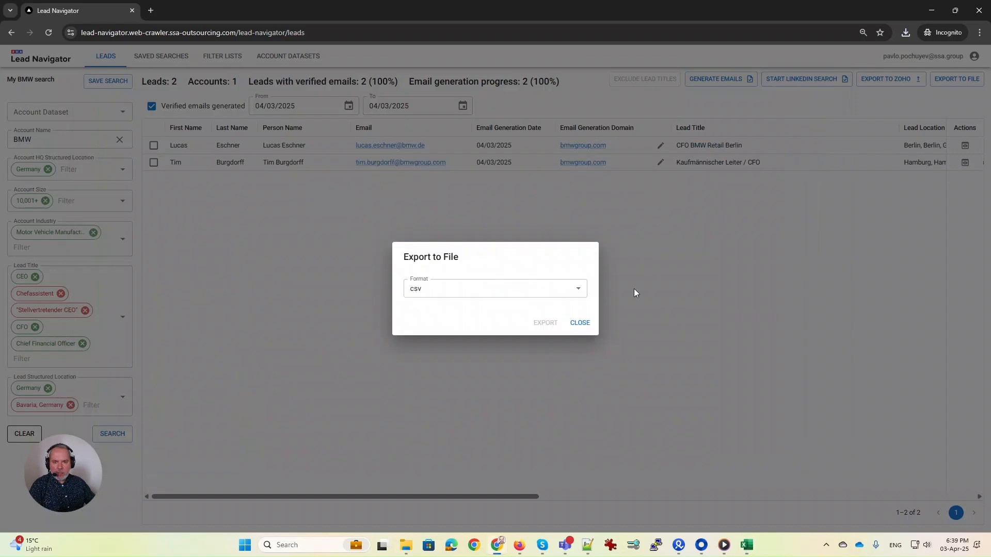
{"action": "left_click", "coordinate": [580, 322]}
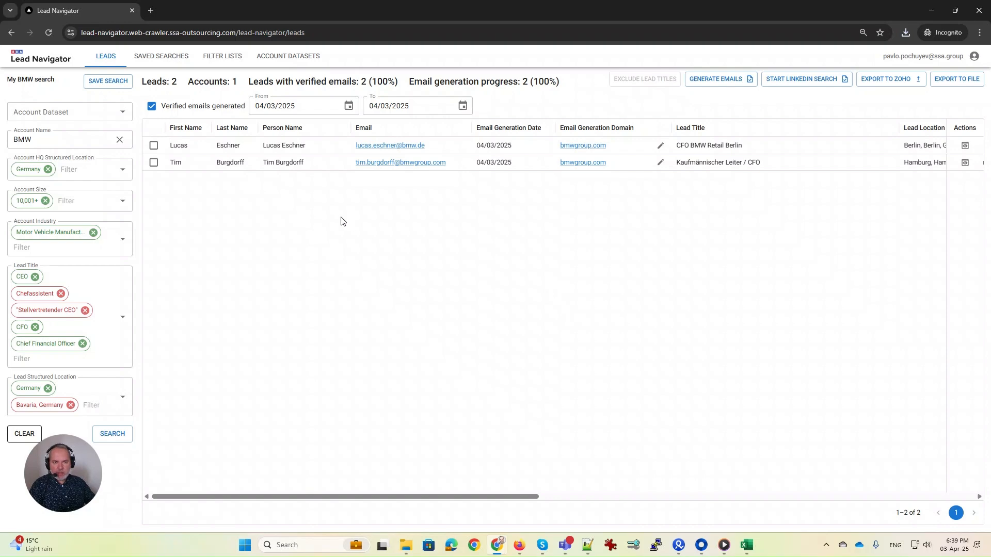
Export the two verified BMW leads to Zoho CRM and dismiss the export-started notice.
{"action": "left_click", "coordinate": [876, 80]}
{"action": "left_click", "coordinate": [542, 314]}
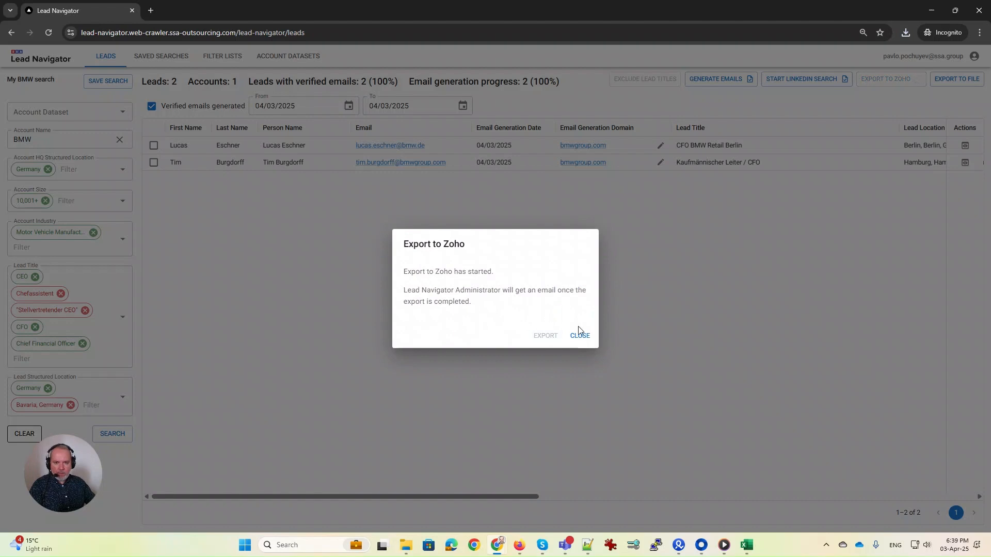
{"action": "left_click", "coordinate": [580, 337]}
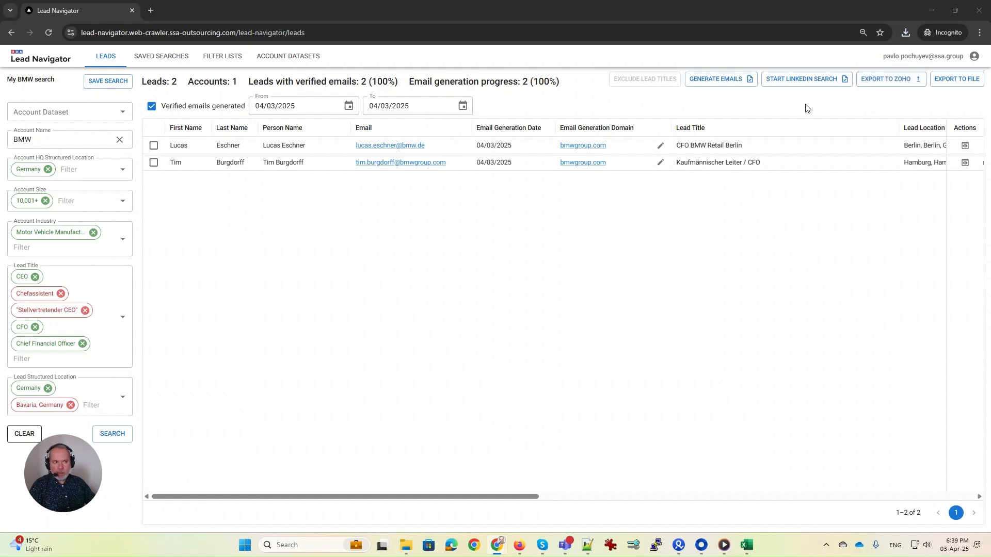
{"action": "key", "text": "alt+Tab"}
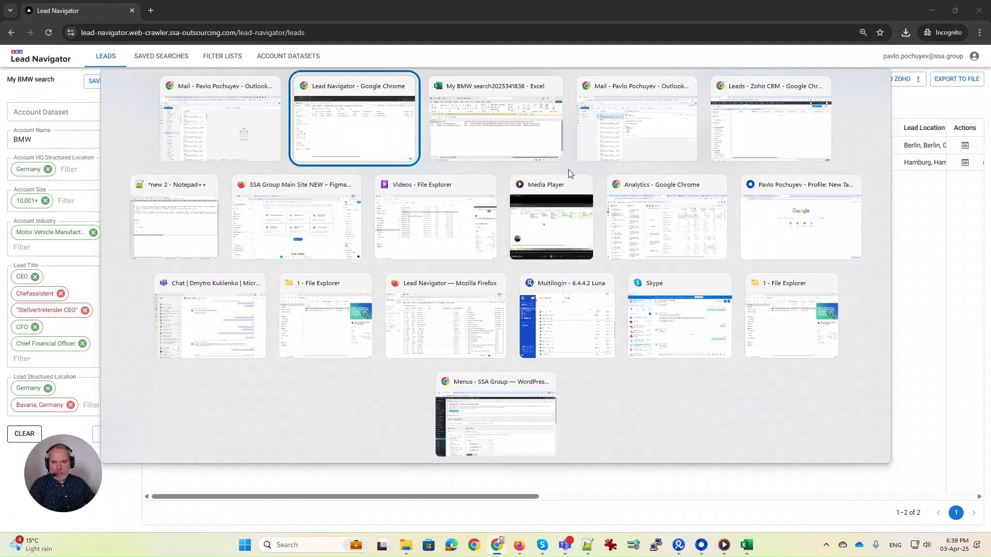
Review the Zoho export summary email showing 2 leads added and 1 account skipped, then minimize Outlook.
{"action": "key", "text": "alt+Tab"}
{"action": "key", "text": "alt+Tab"}
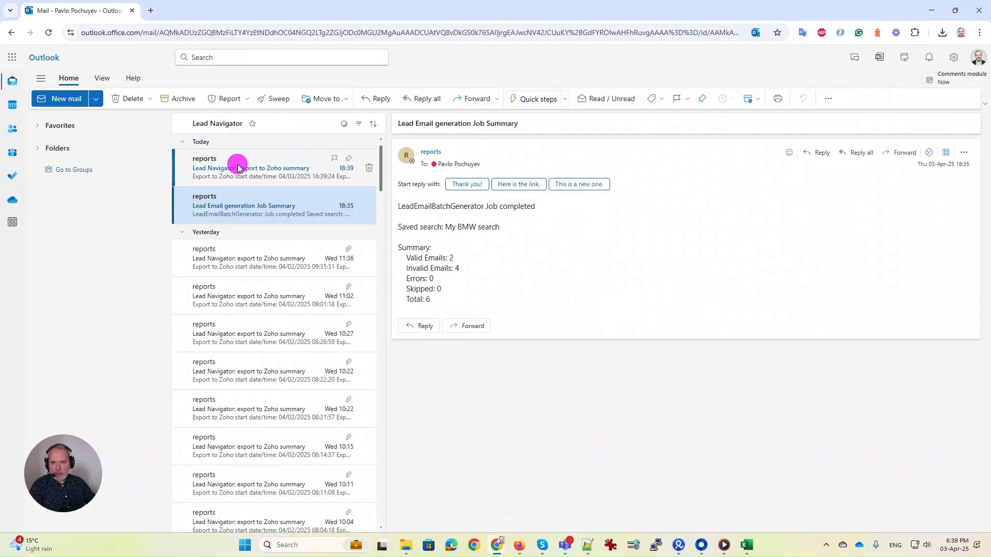
{"action": "left_click", "coordinate": [237, 168]}
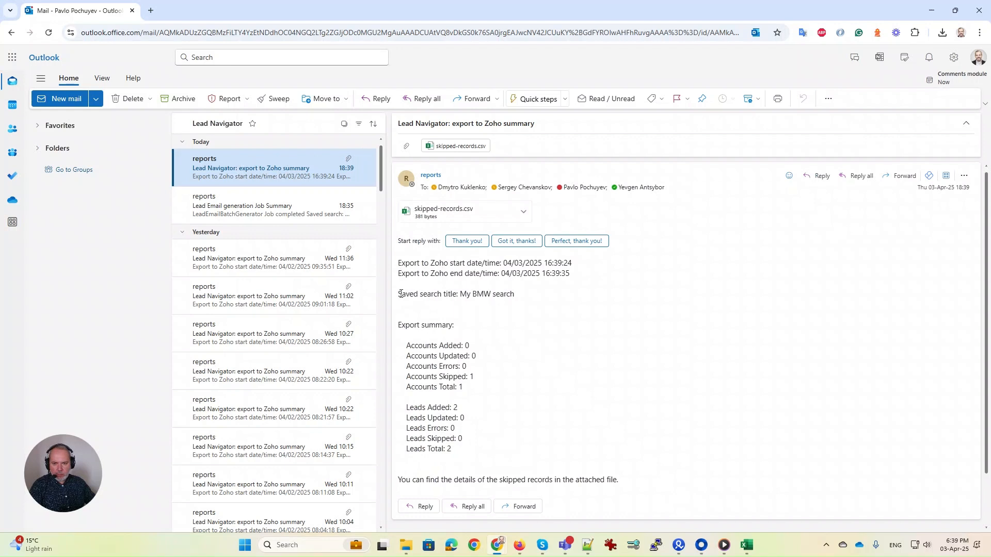
{"action": "left_click_drag", "start_coordinate": [400, 293], "coordinate": [513, 308]}
{"action": "left_click", "coordinate": [471, 321]}
{"action": "scroll", "coordinate": [450, 324], "scroll_direction": "down", "scroll_amount": 1}
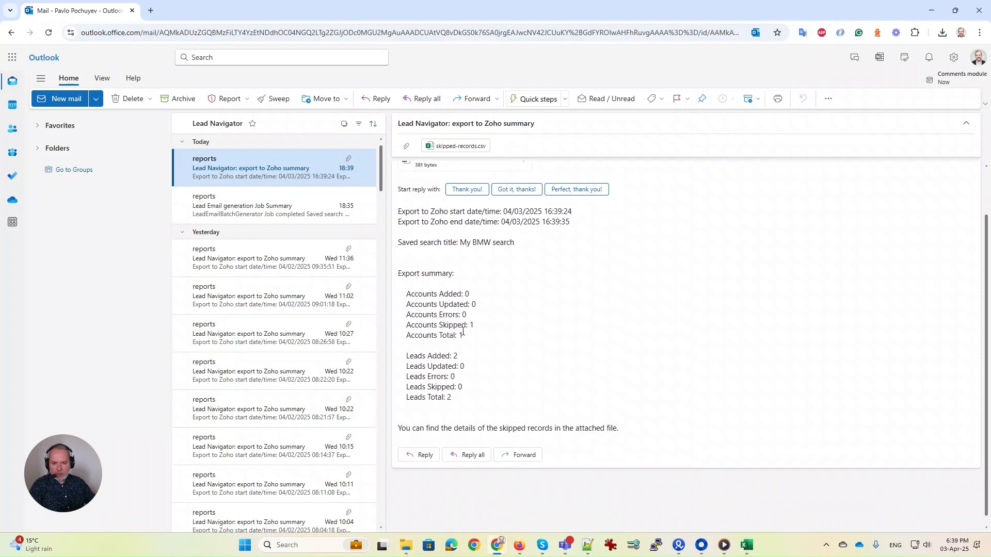
{"action": "left_click_drag", "start_coordinate": [408, 357], "coordinate": [470, 395]}
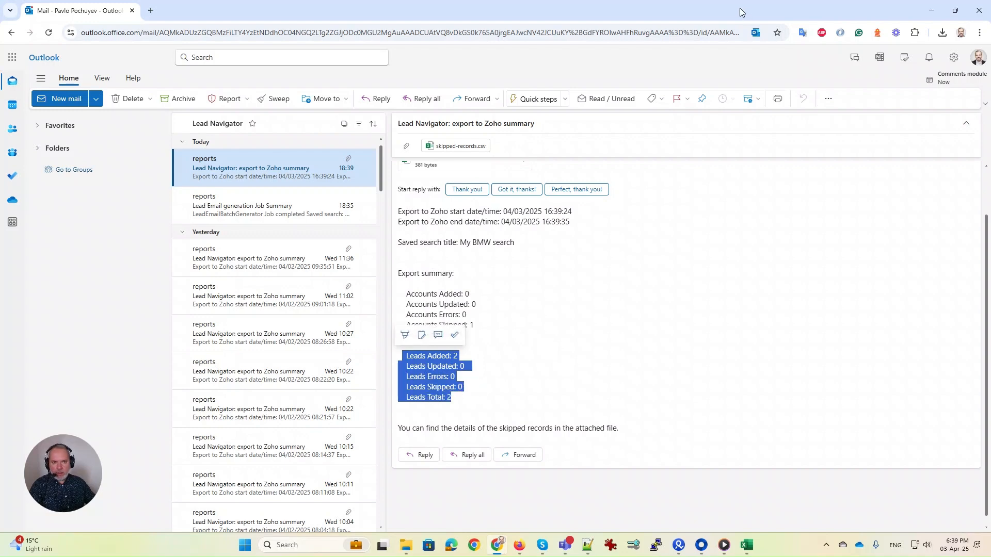
{"action": "left_click", "coordinate": [928, 11]}
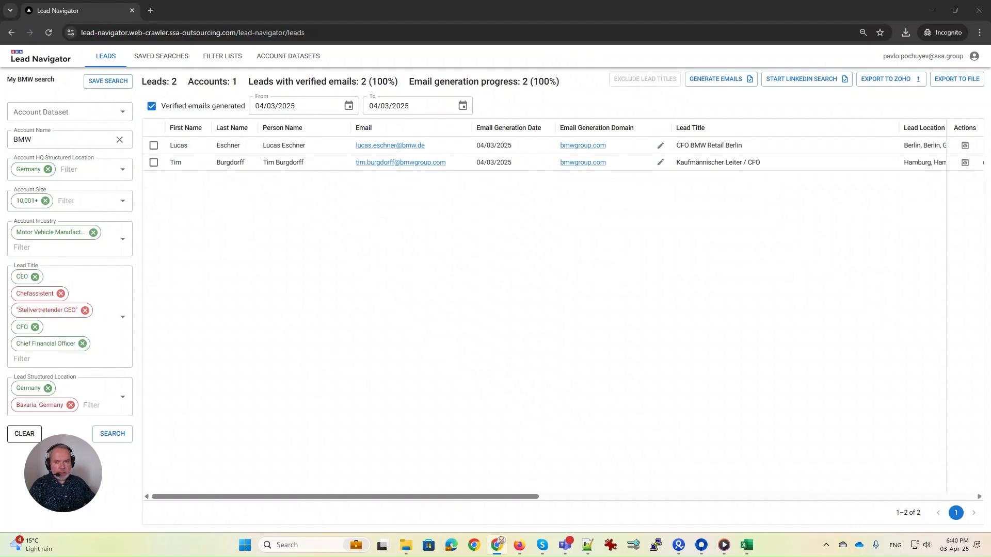
{"action": "key", "text": "alt+Tab"}
{"action": "key", "text": "alt+Tab"}
{"action": "key", "text": "alt+Tab"}
{"action": "key", "text": "alt+Tab"}
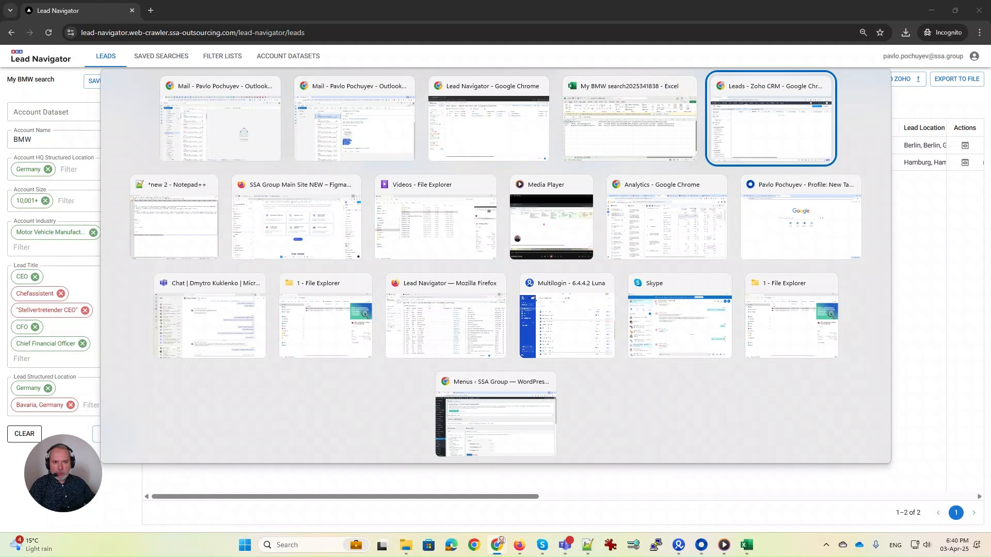
Bring up Zoho CRM maximized and reload today's Lead Navigator leads list.
{"action": "key", "text": "Escape"}
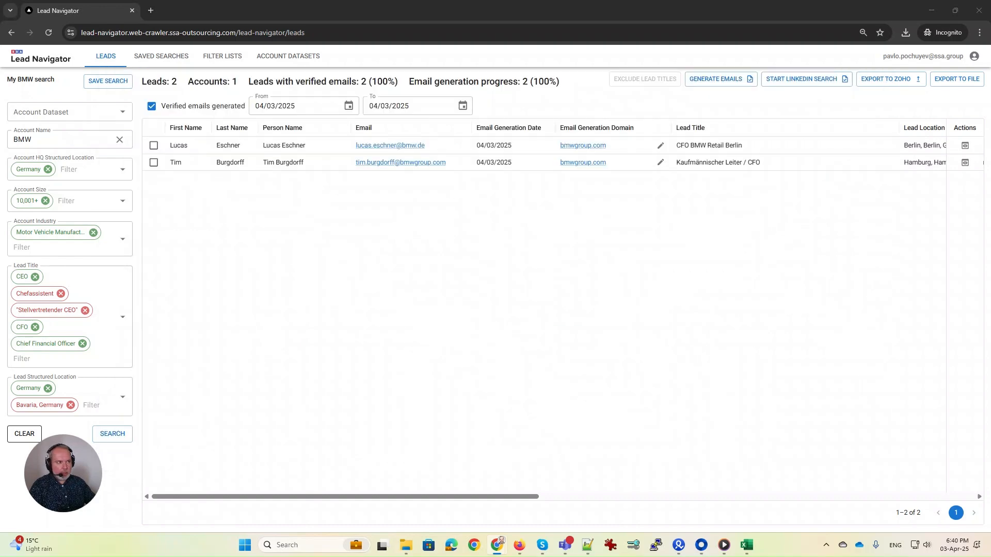
{"action": "key", "text": "alt+Tab"}
{"action": "left_click_drag", "start_coordinate": [530, 22], "coordinate": [515, 46]}
{"action": "left_click", "coordinate": [729, 42]}
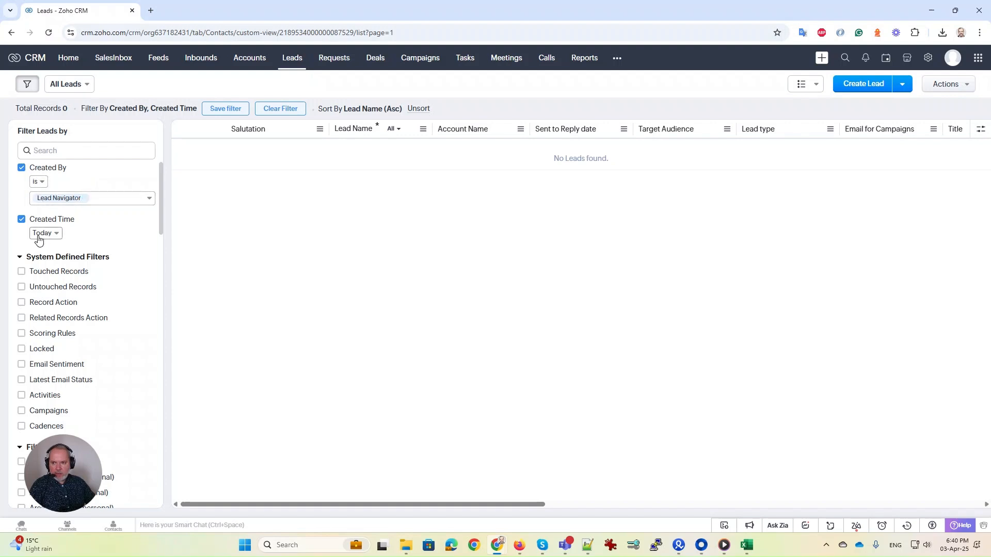
{"action": "left_click", "coordinate": [49, 33]}
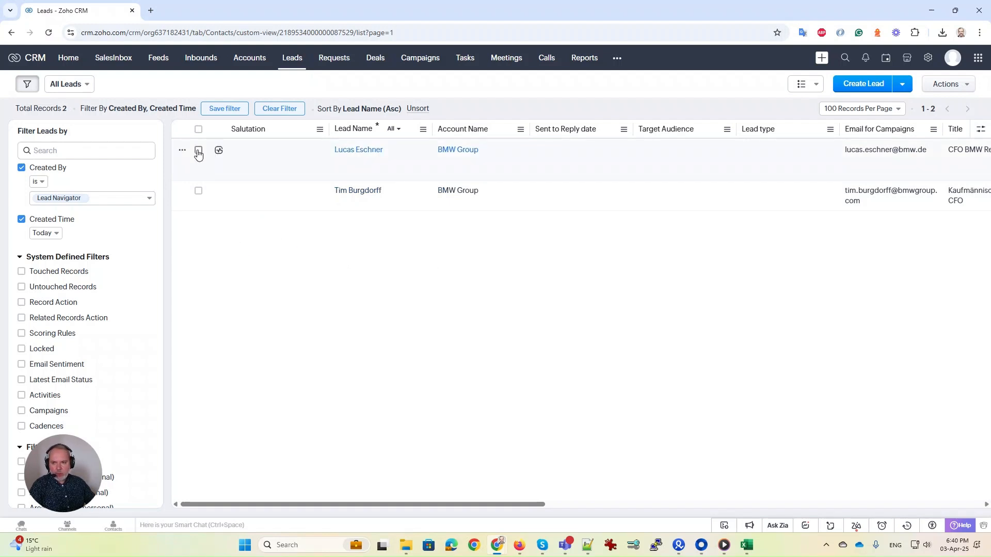
Select both imported BMW Group leads, view the Gen. and Val. Secondary actions, and minimize Zoho CRM.
{"action": "left_click", "coordinate": [199, 151]}
{"action": "left_click", "coordinate": [199, 191]}
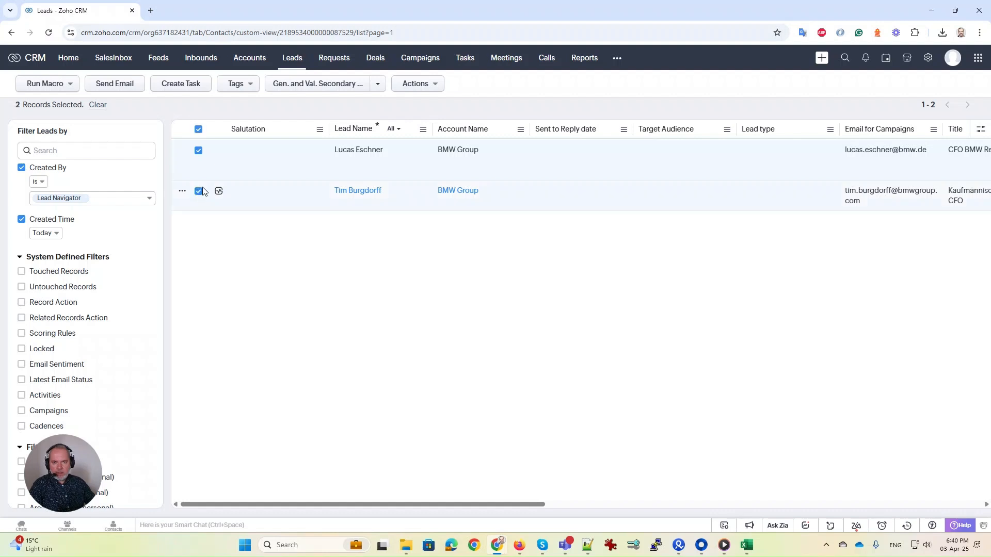
{"action": "left_click", "coordinate": [378, 84]}
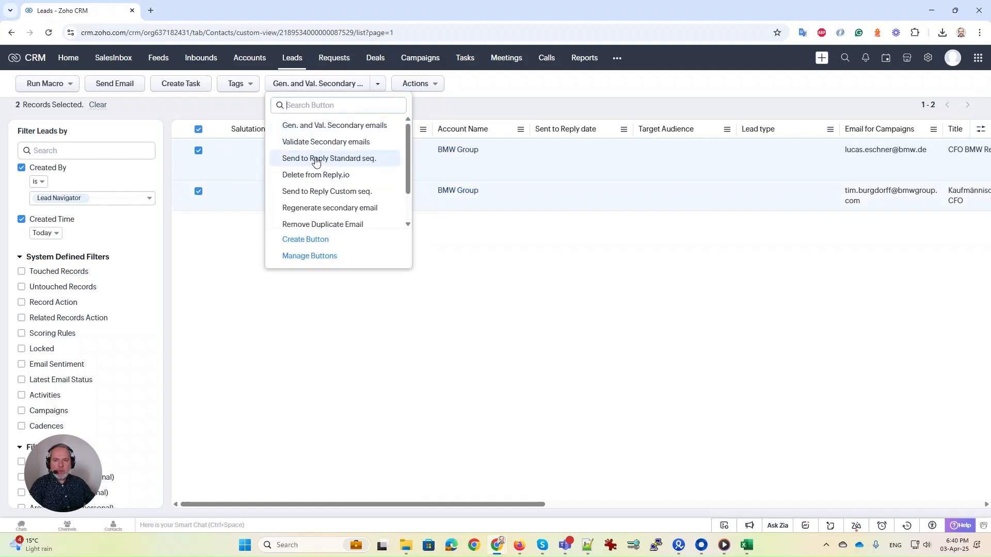
{"action": "left_click", "coordinate": [229, 294]}
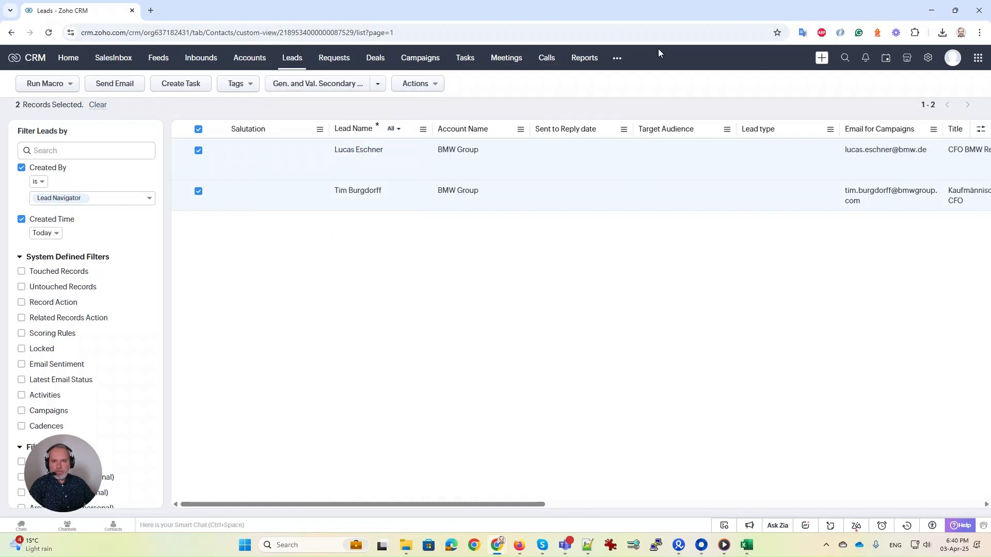
{"action": "left_click", "coordinate": [932, 14]}
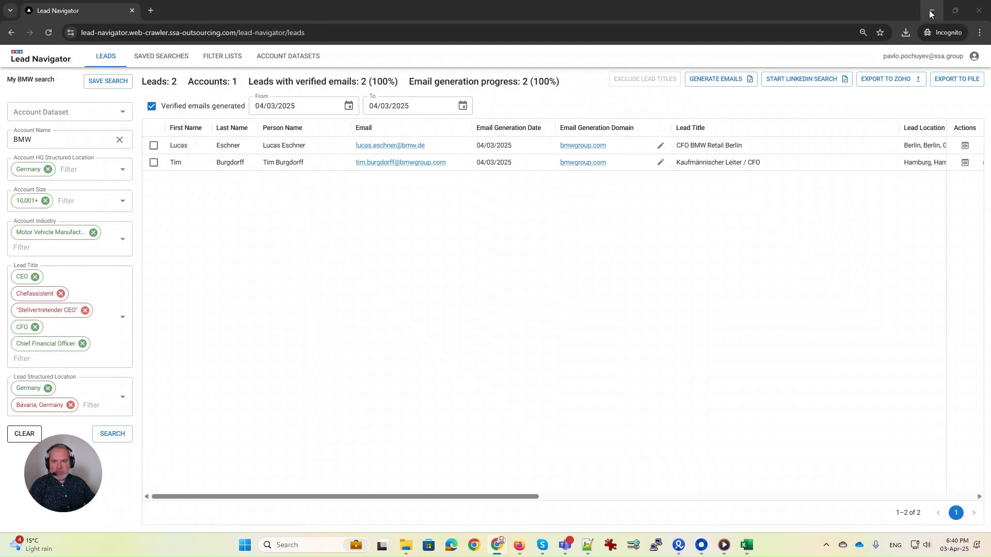